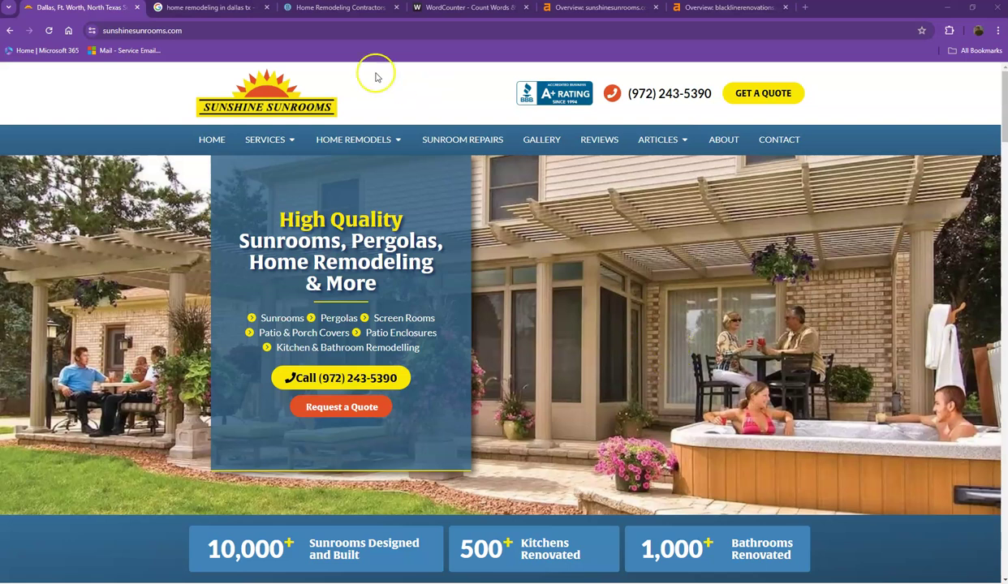
Look over the Blackline Renovations home page, including its awards section, and return to its beginning
click(337, 10)
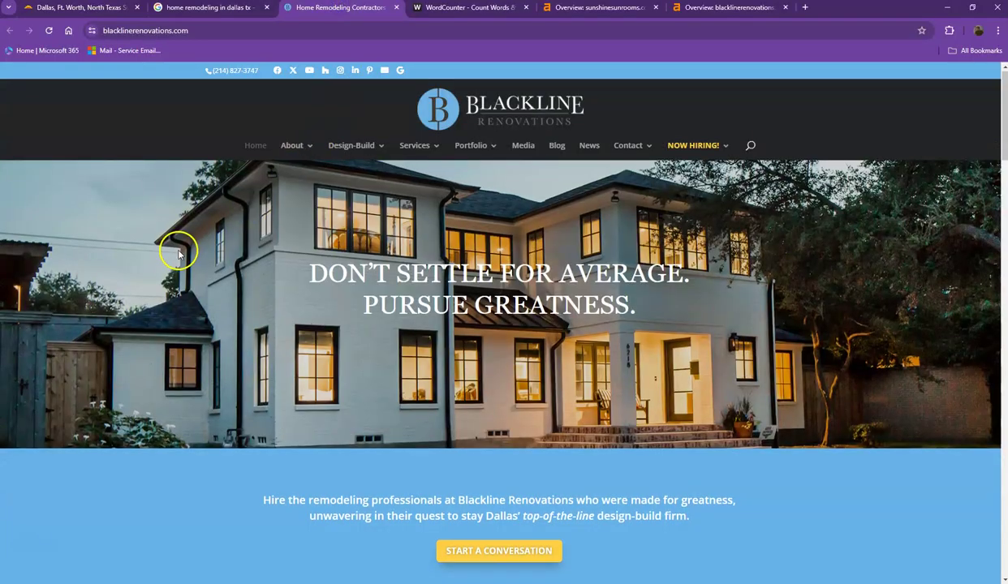
scroll(179, 256, down, 10)
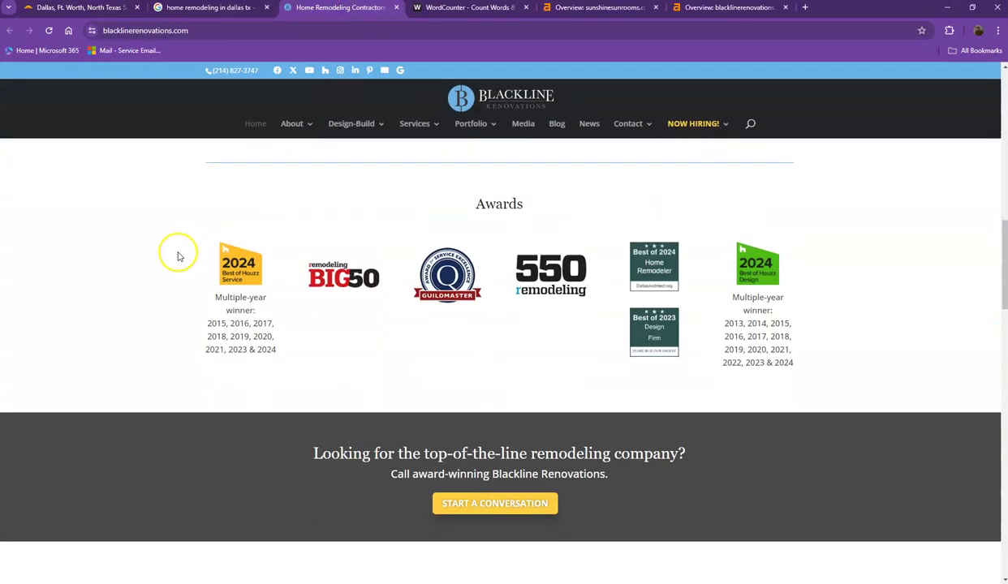
scroll(178, 256, down, 7)
scroll(180, 255, up, 3)
scroll(180, 255, up, 14)
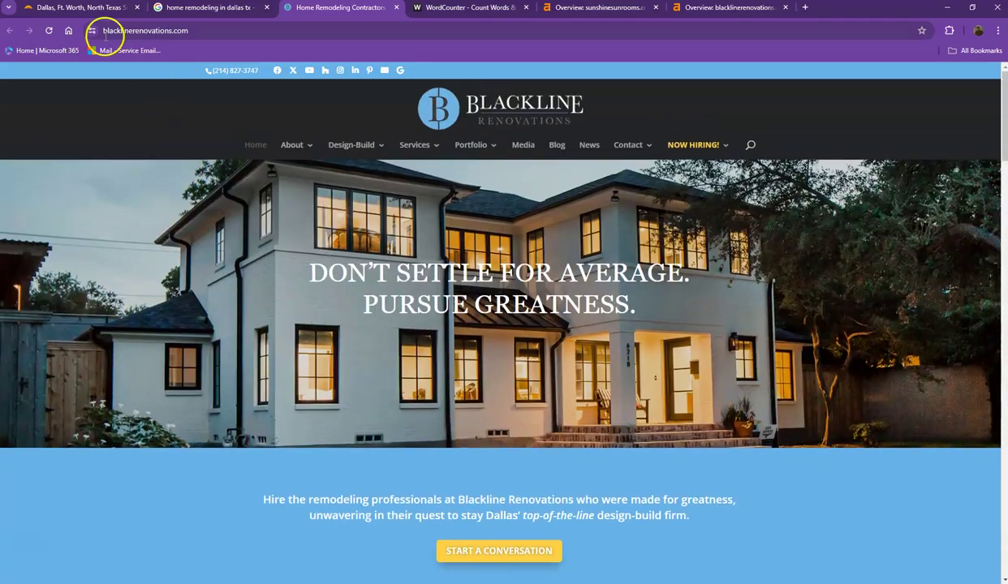
Review the Sunshine Sunrooms home page content, from the services and home remodeling sections through the process, customer reviews and latest articles
click(81, 7)
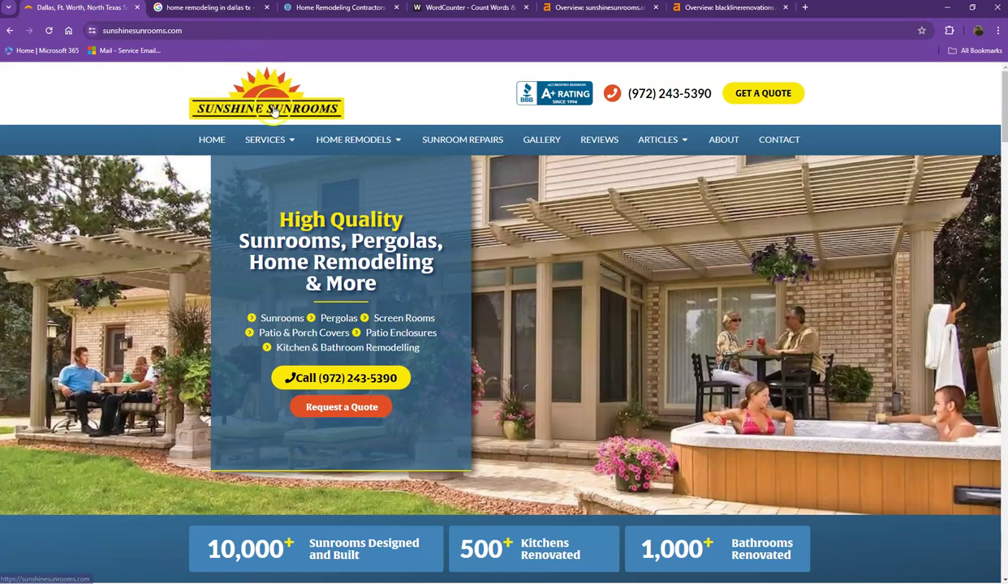
scroll(688, 331, down, 10)
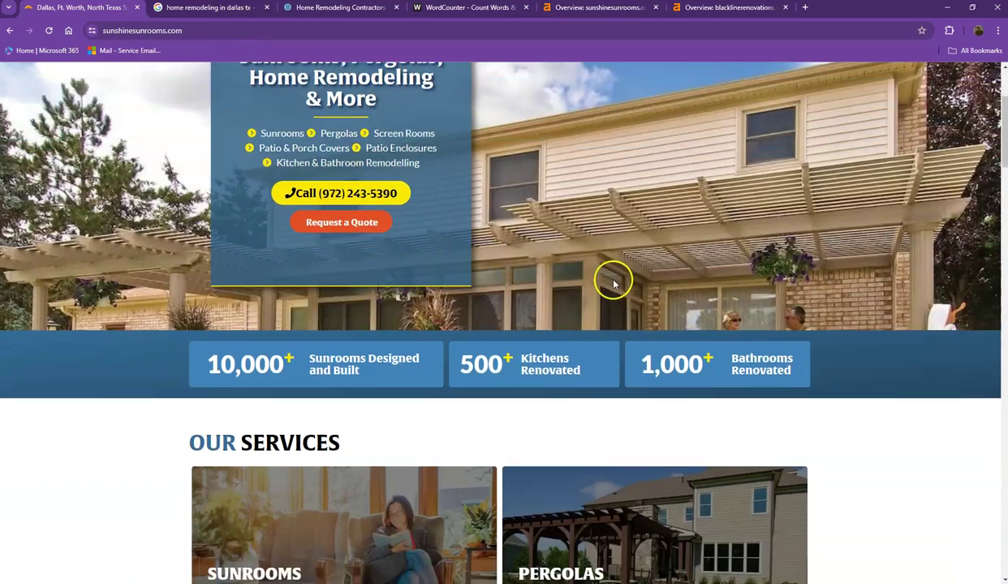
scroll(562, 205, down, 9)
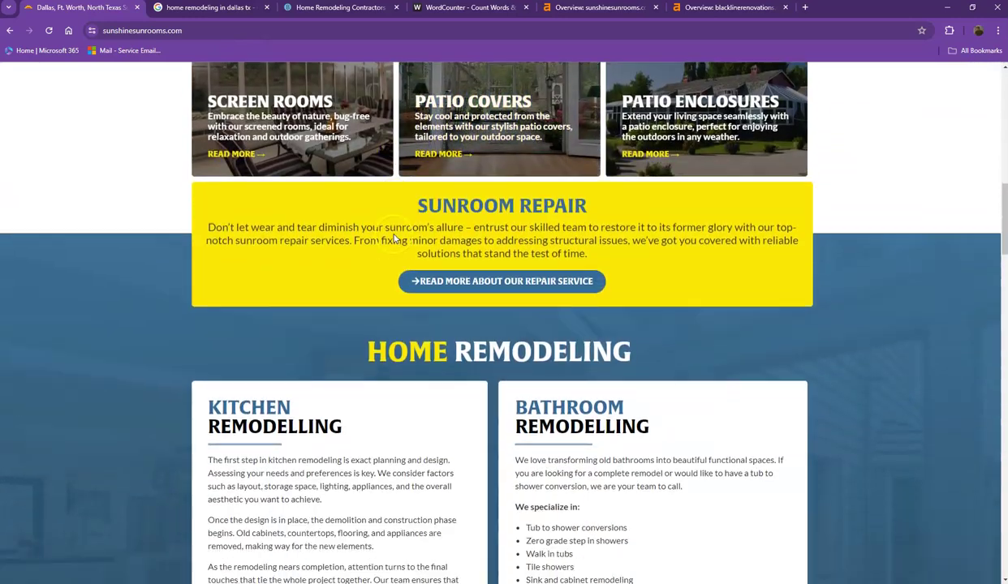
scroll(367, 265, down, 12)
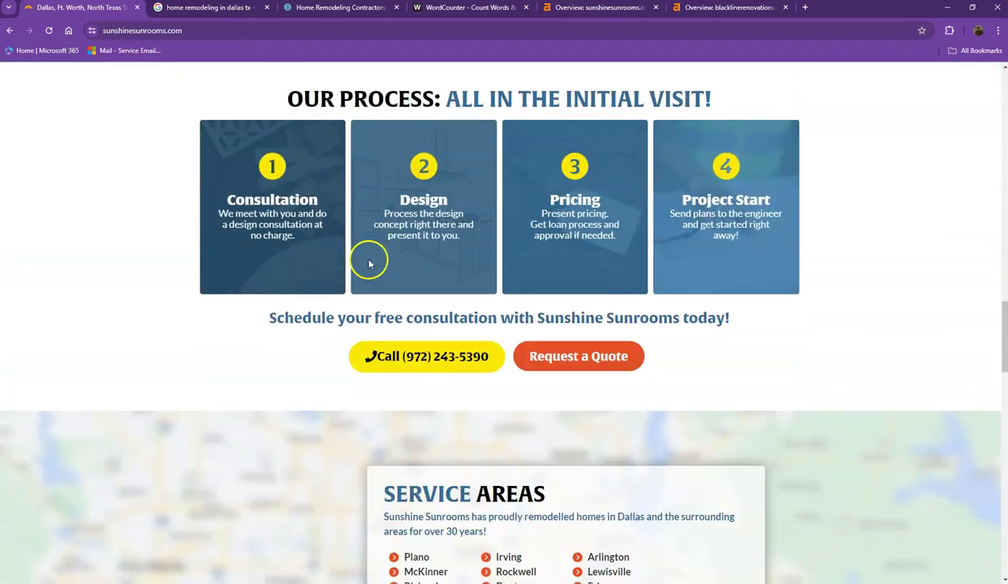
scroll(355, 262, down, 2)
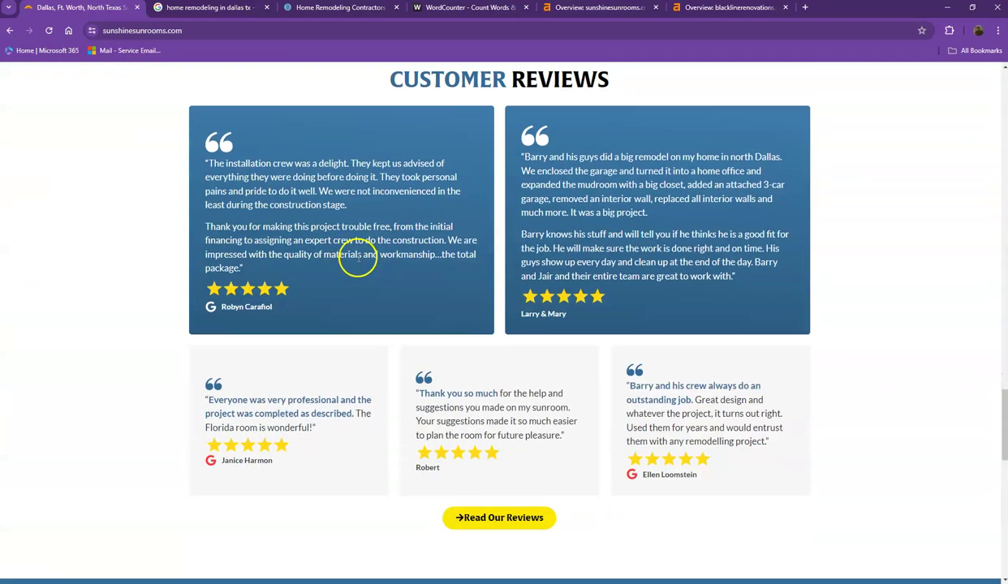
scroll(288, 289, down, 3)
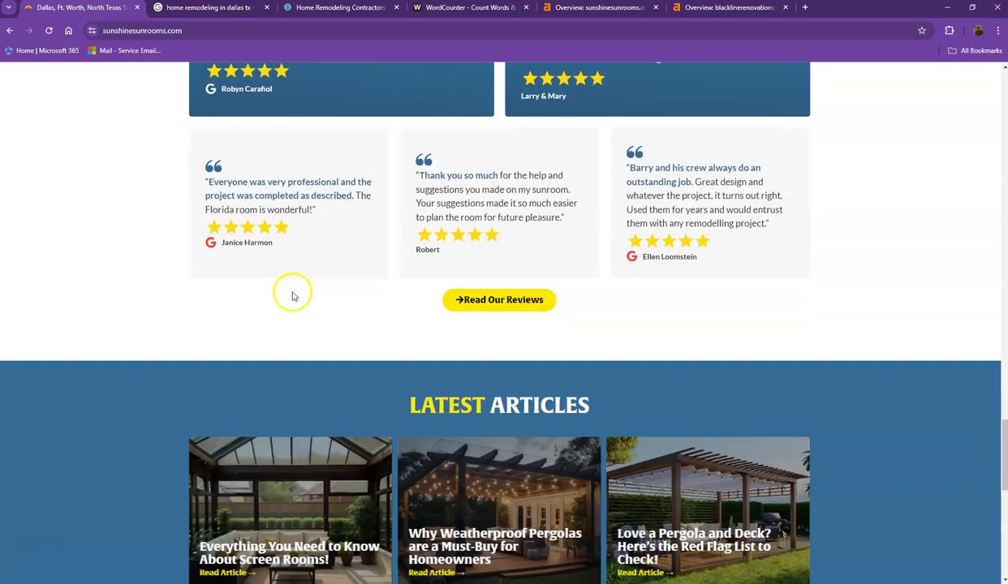
scroll(401, 258, down, 7)
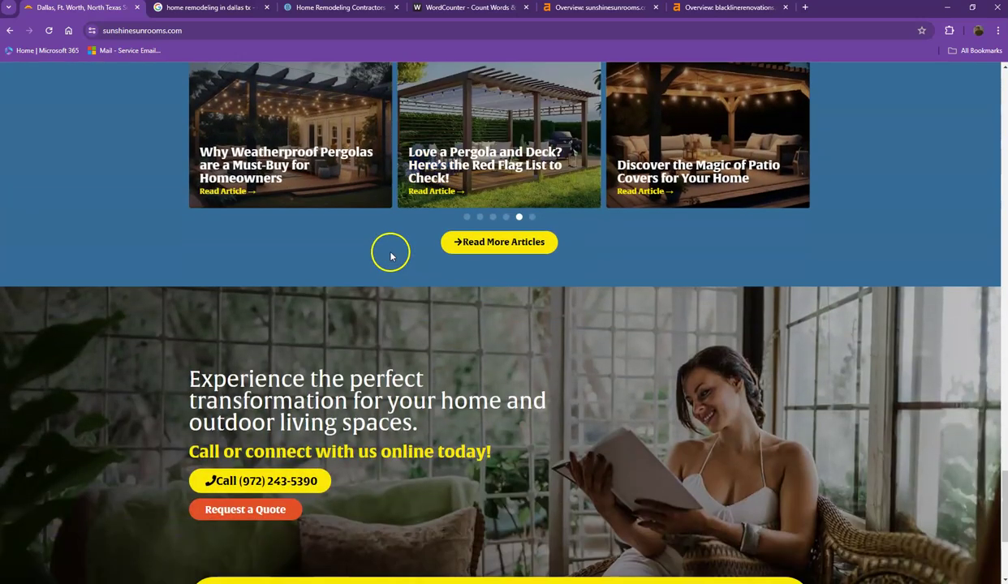
scroll(387, 260, up, 12)
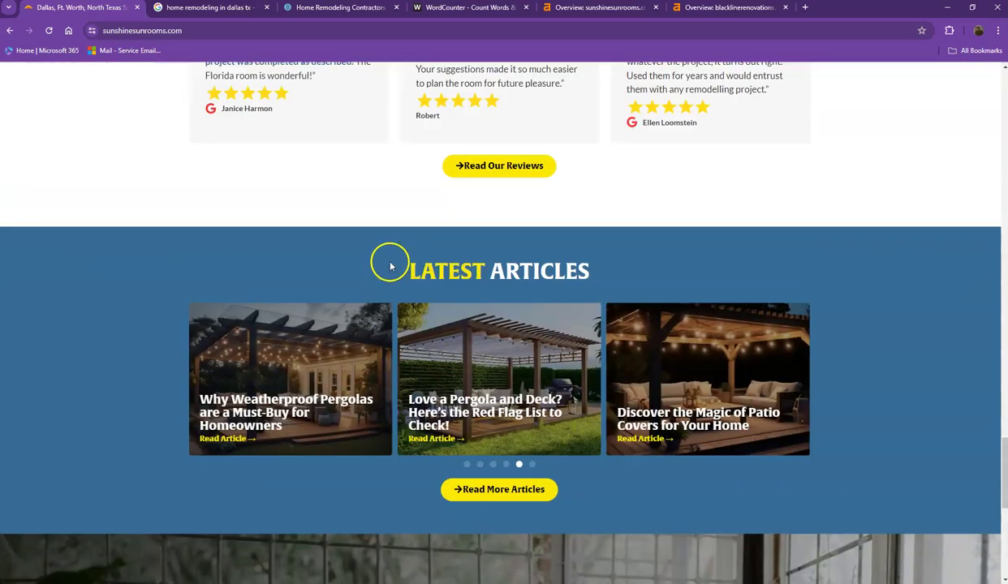
scroll(390, 265, up, 14)
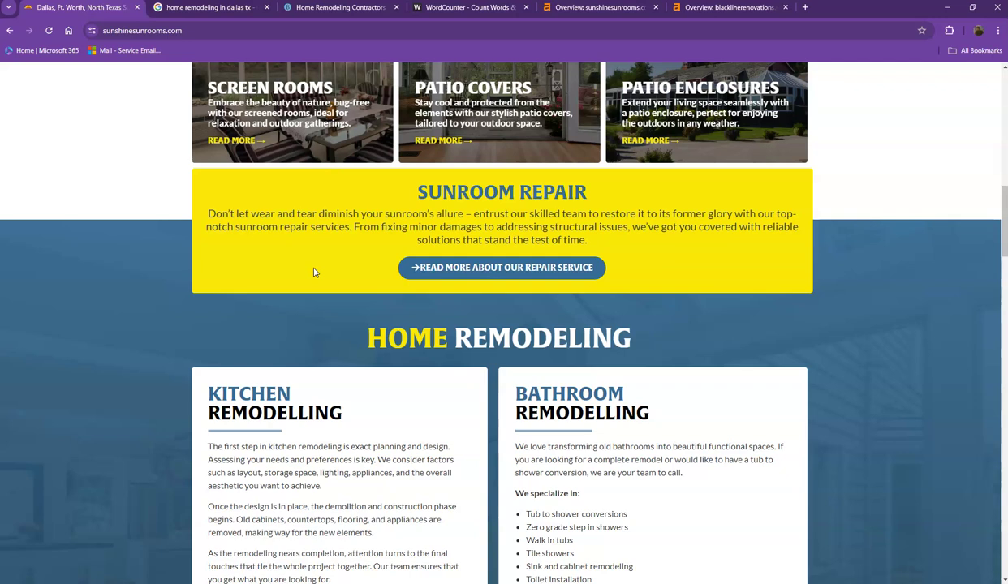
scroll(301, 271, up, 5)
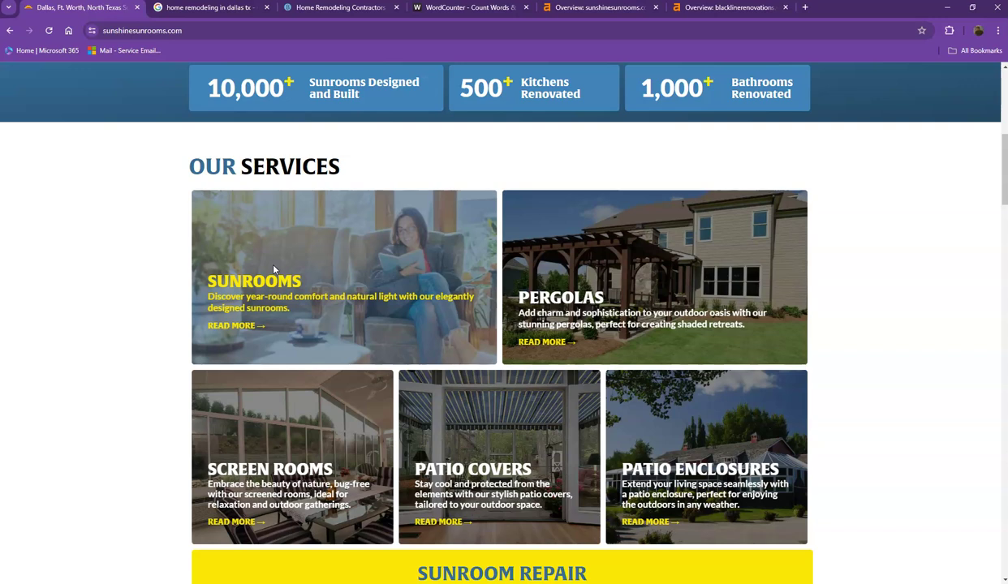
Copy all text from the Sunshine Sunrooms home page into WordCounter and check its word count and keyword density
click(268, 239)
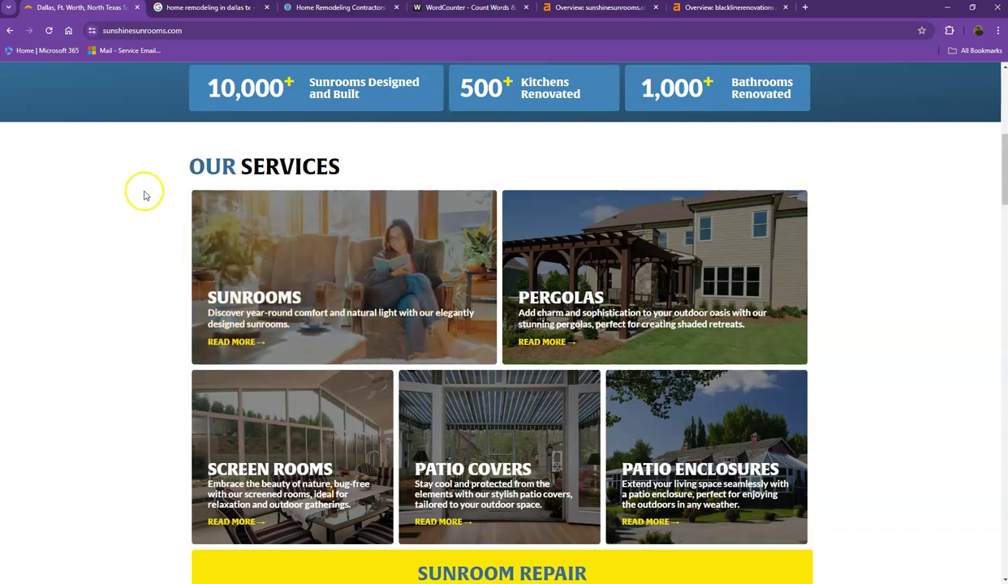
key(ctrl+a)
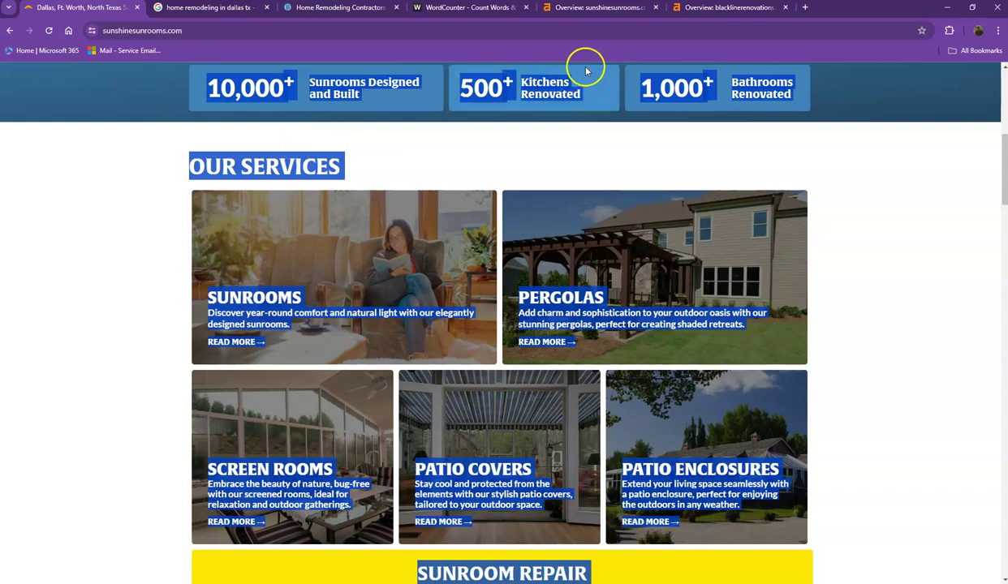
click(443, 10)
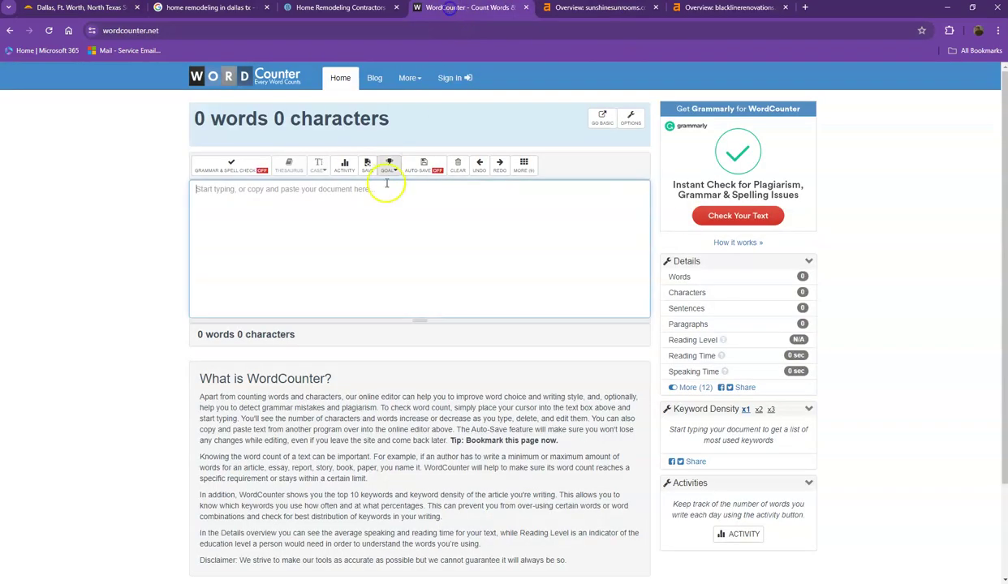
click(372, 203)
key(ctrl+v)
scroll(377, 243, up, 20)
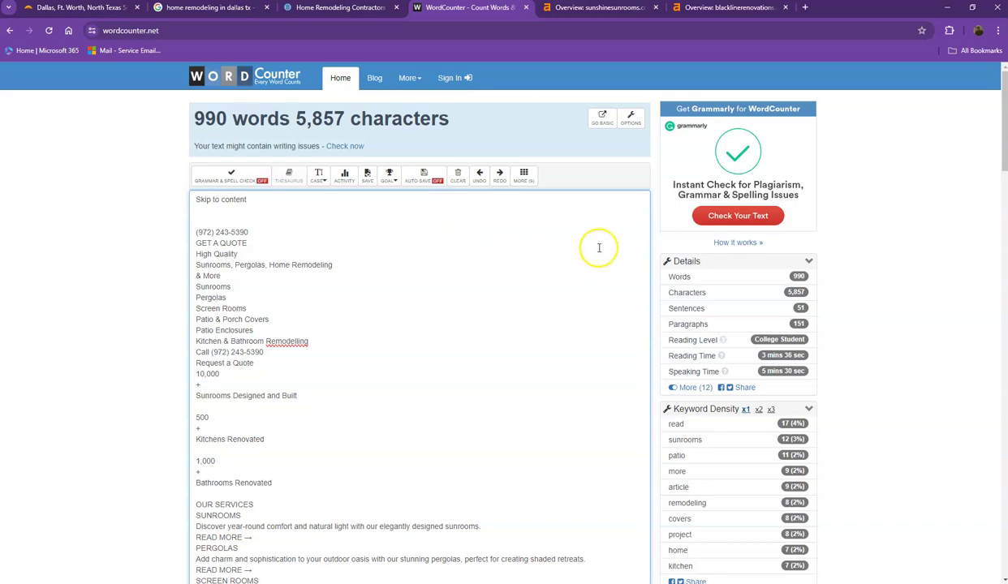
scroll(653, 251, down, 2)
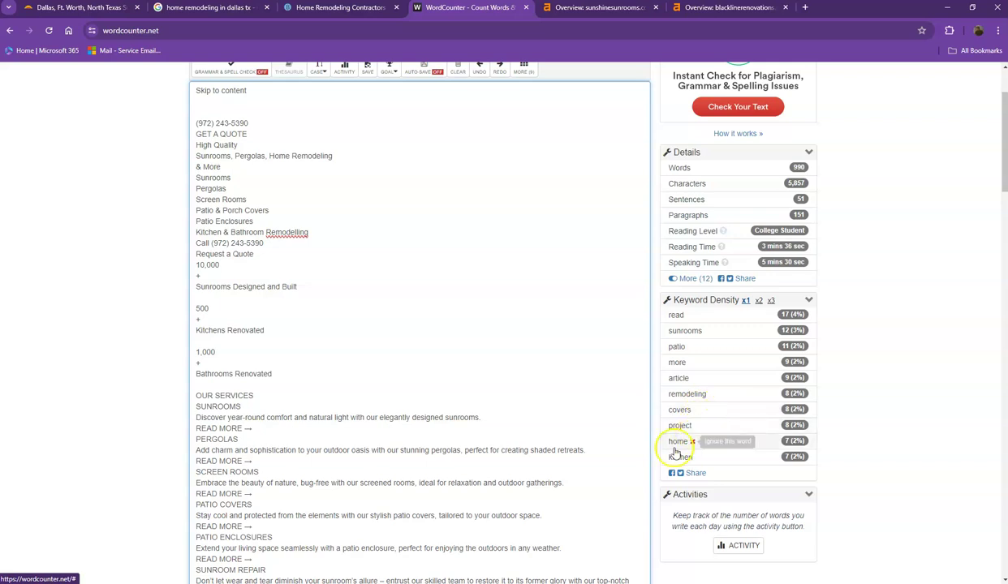
Return to the Sunshine Sunrooms home page, clear the text selection and view the page header
click(81, 9)
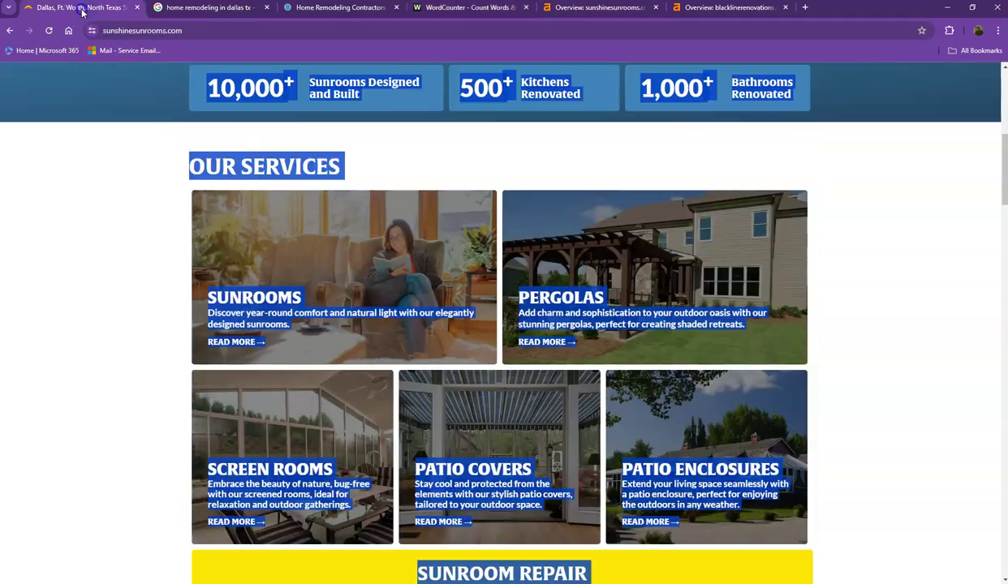
click(67, 164)
scroll(106, 183, up, 5)
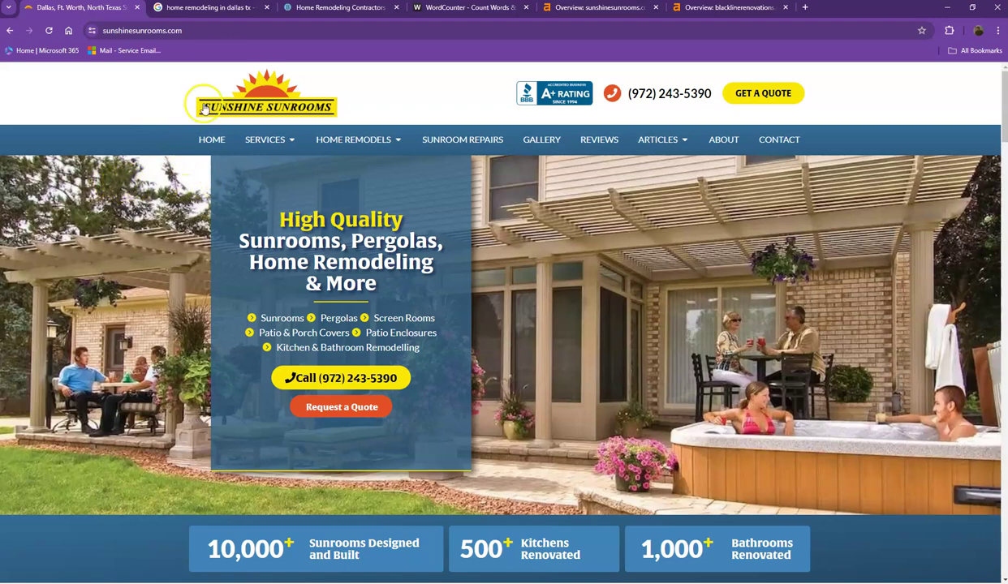
Expand the business map in the Google results for "home remodeling in dallas tx" and zoom out to include Fort Worth
click(215, 9)
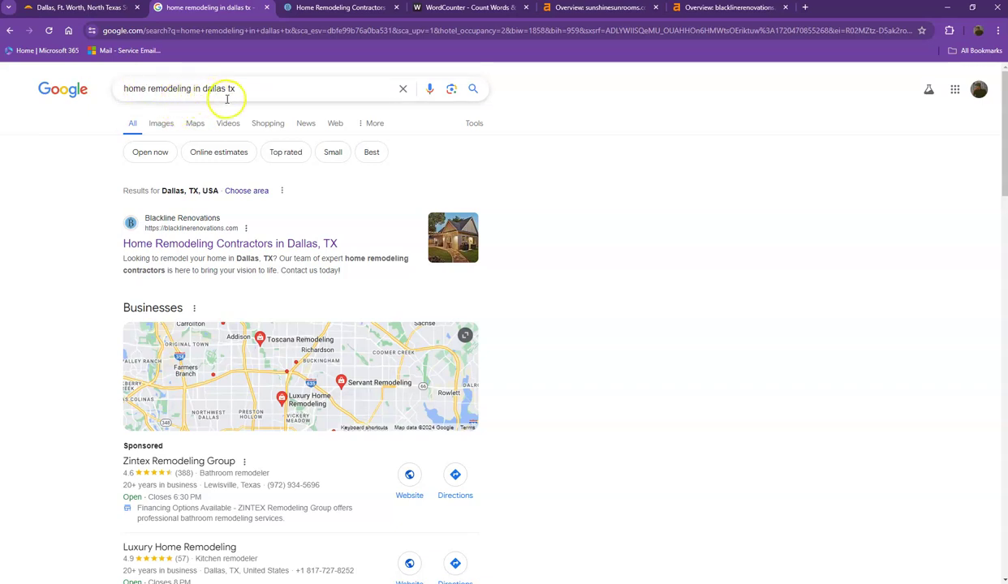
scroll(322, 213, down, 3)
click(323, 213)
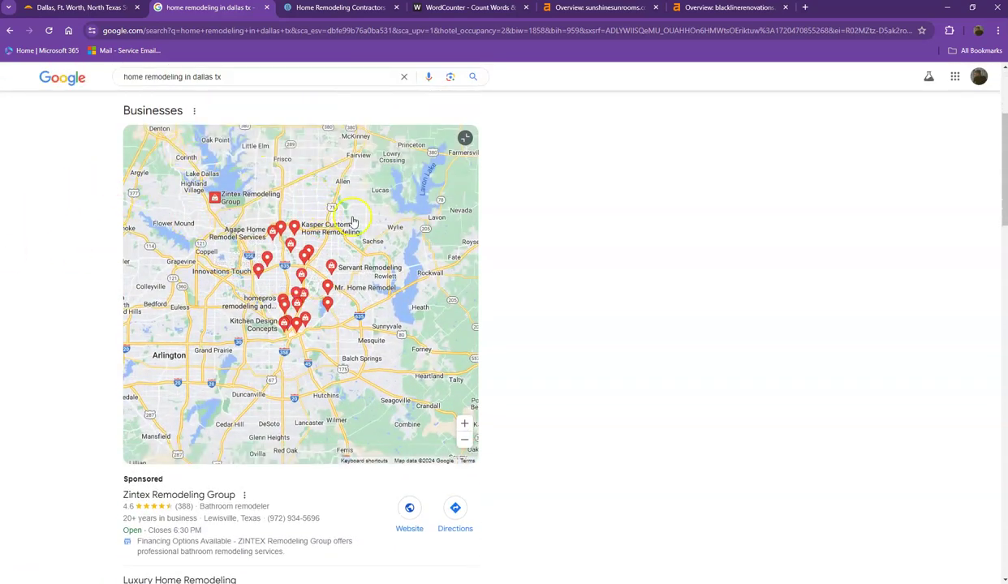
scroll(283, 374, down, 1)
scroll(503, 361, down, 2)
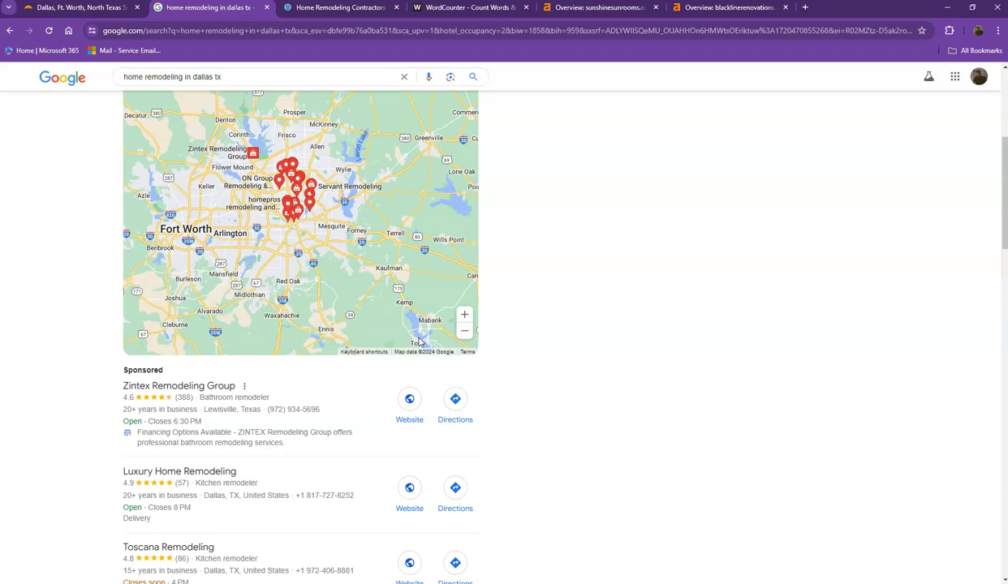
Examine the business listings and organic results for "home remodeling in dallas tx", comparing which companies and directories rank
scroll(43, 321, down, 2)
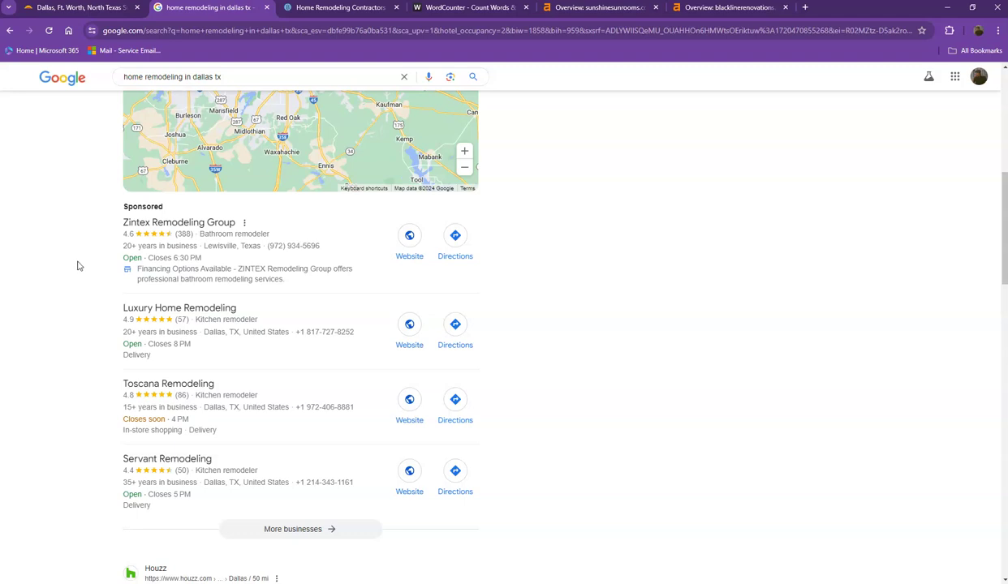
scroll(130, 258, up, 1)
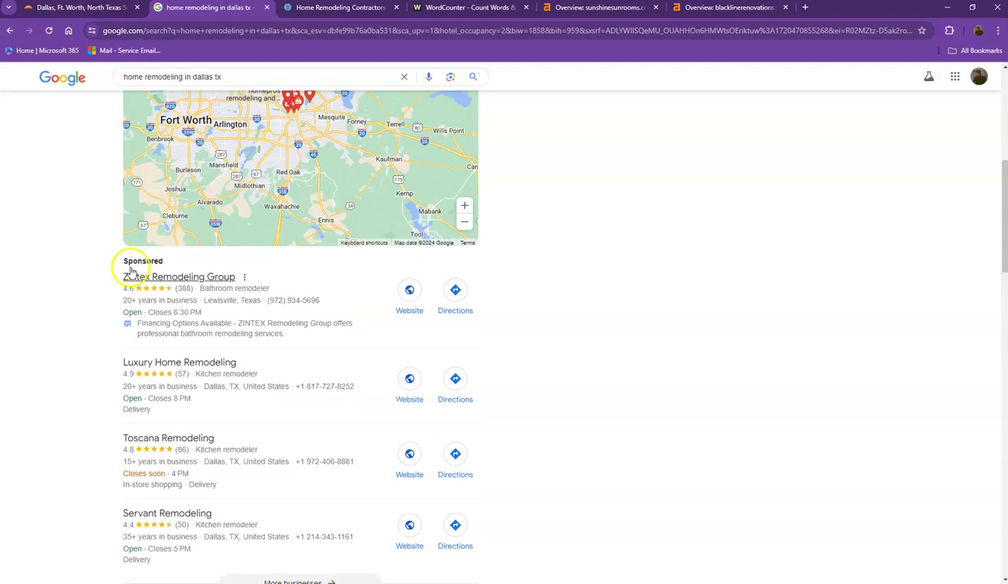
scroll(122, 270, down, 1)
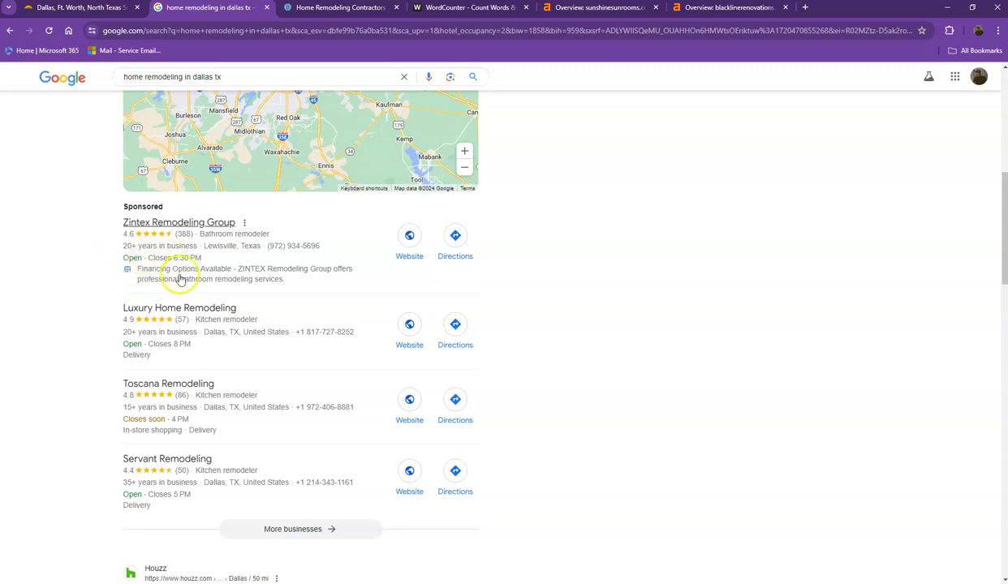
scroll(154, 279, down, 4)
scroll(91, 275, down, 3)
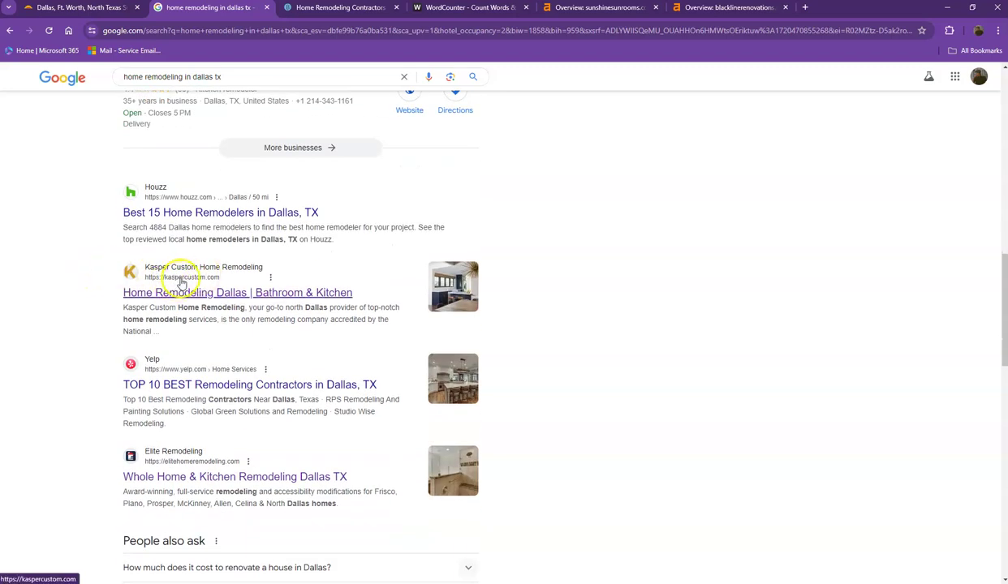
scroll(180, 353, down, 2)
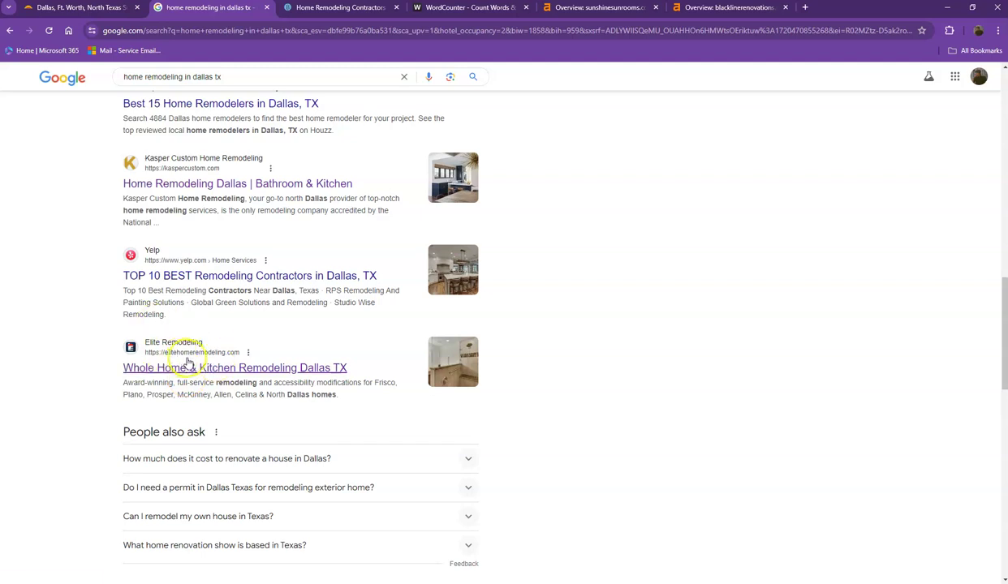
scroll(187, 362, down, 4)
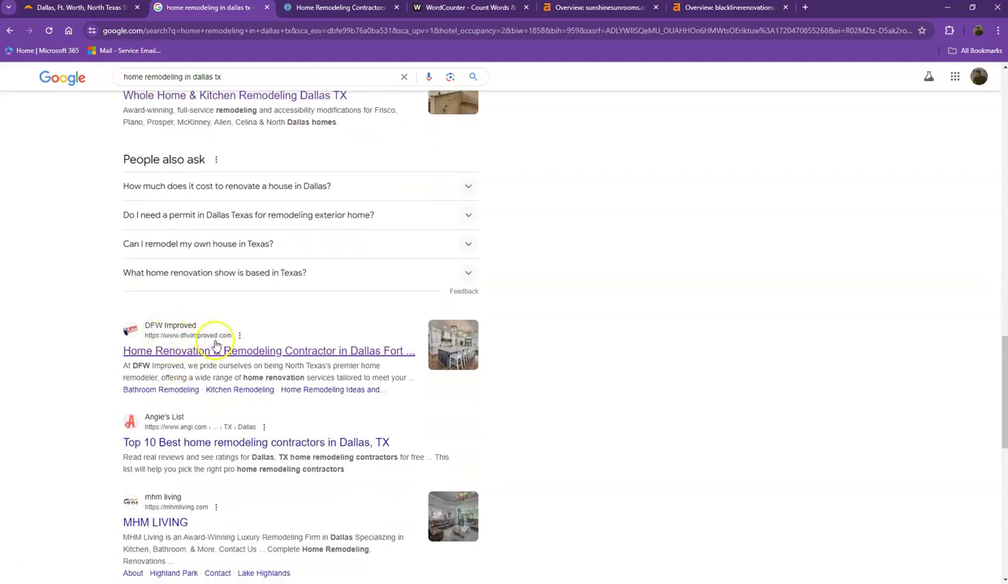
scroll(173, 348, down, 3)
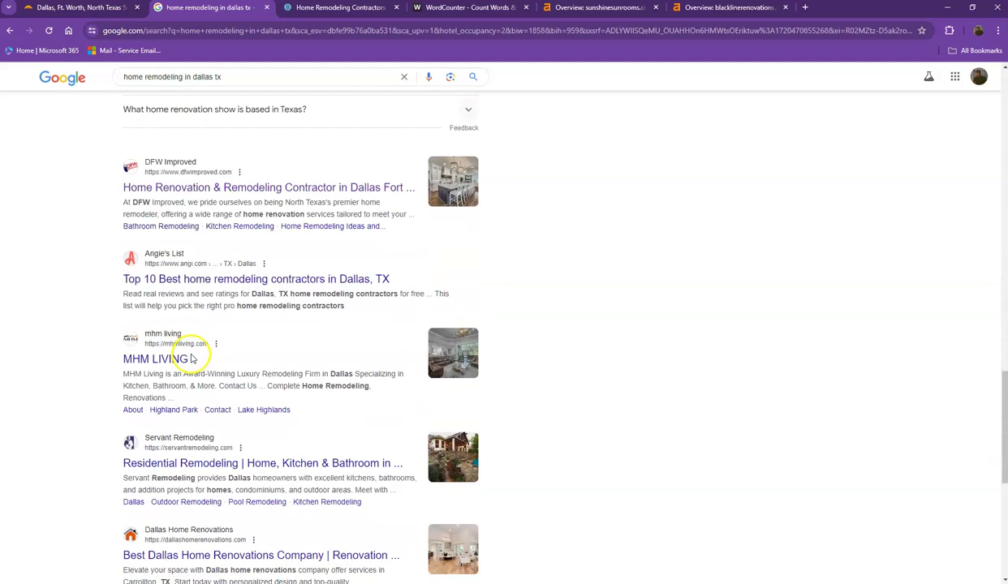
scroll(203, 349, up, 2)
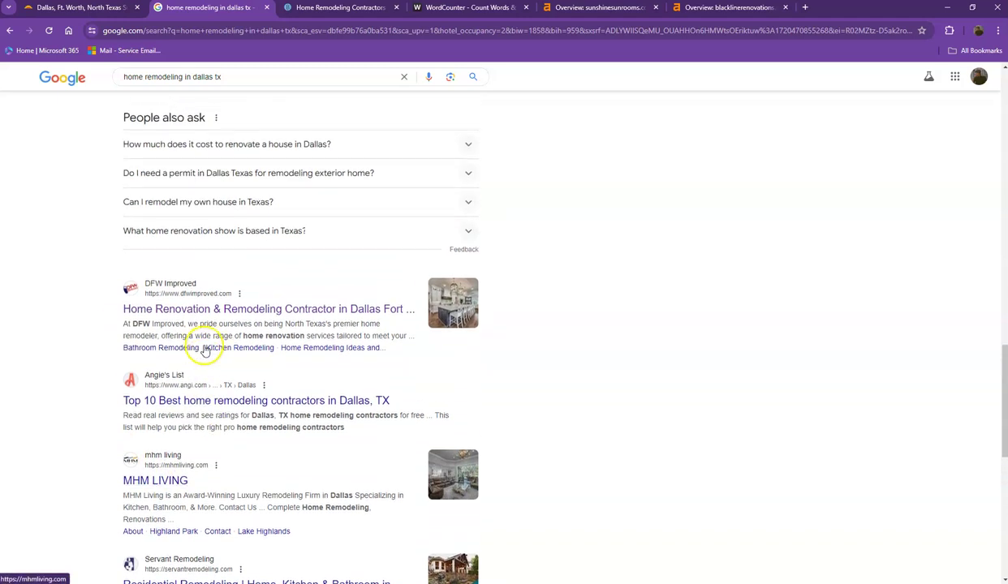
scroll(205, 350, up, 15)
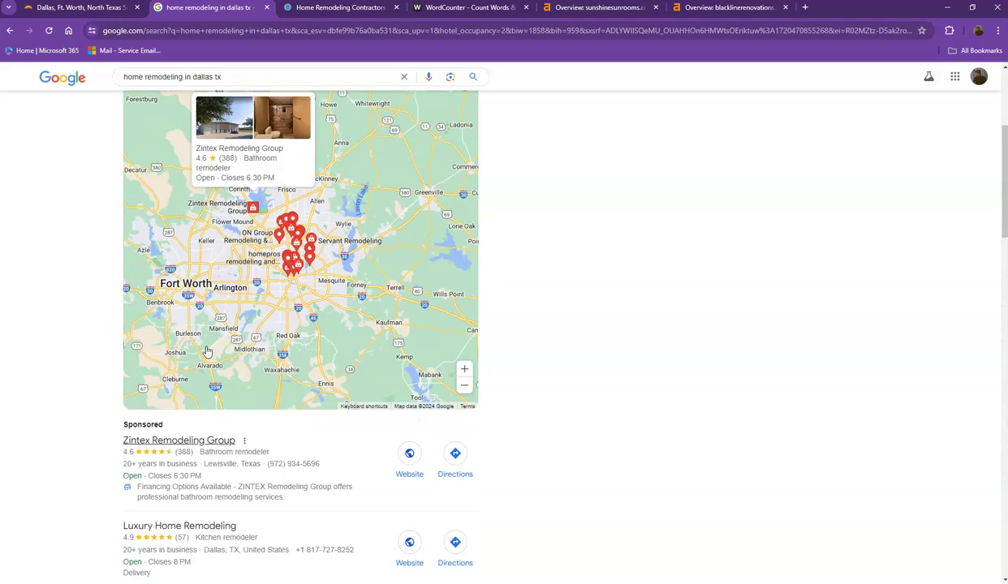
scroll(207, 351, up, 3)
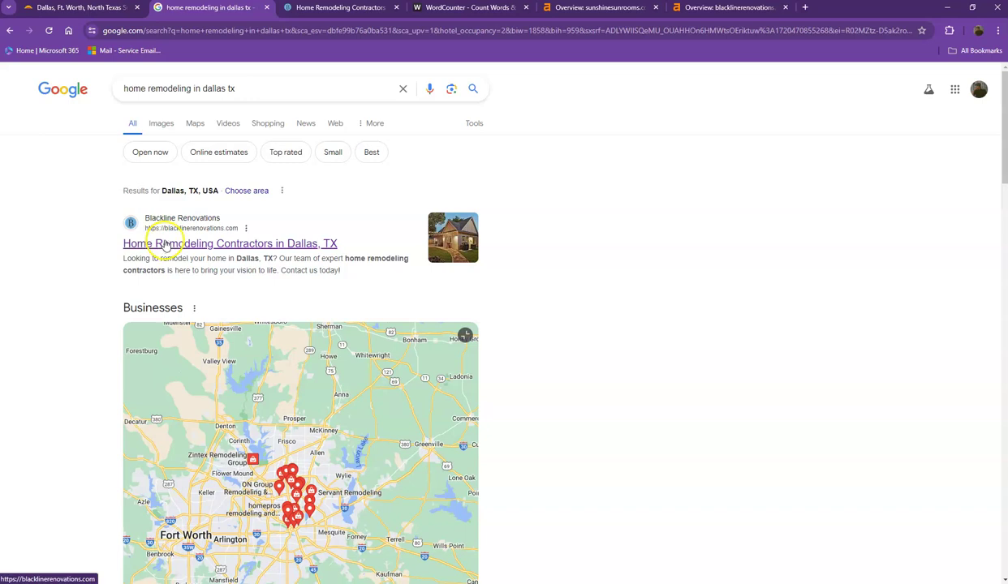
Review the Blackline Renovations home page from the header through its benefits, projects, associations and testimonials
click(315, 8)
mouse_move(319, 158)
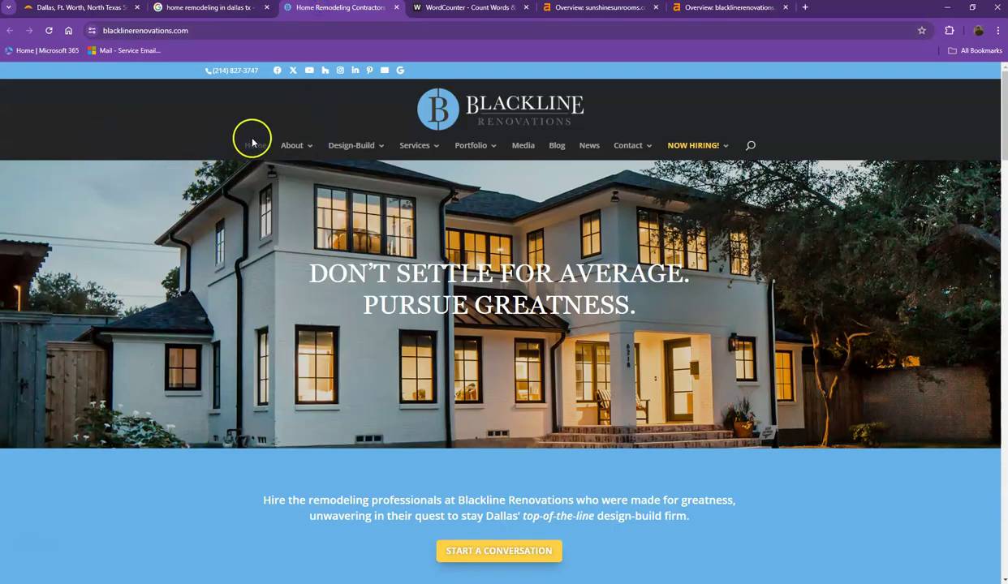
scroll(257, 216, down, 5)
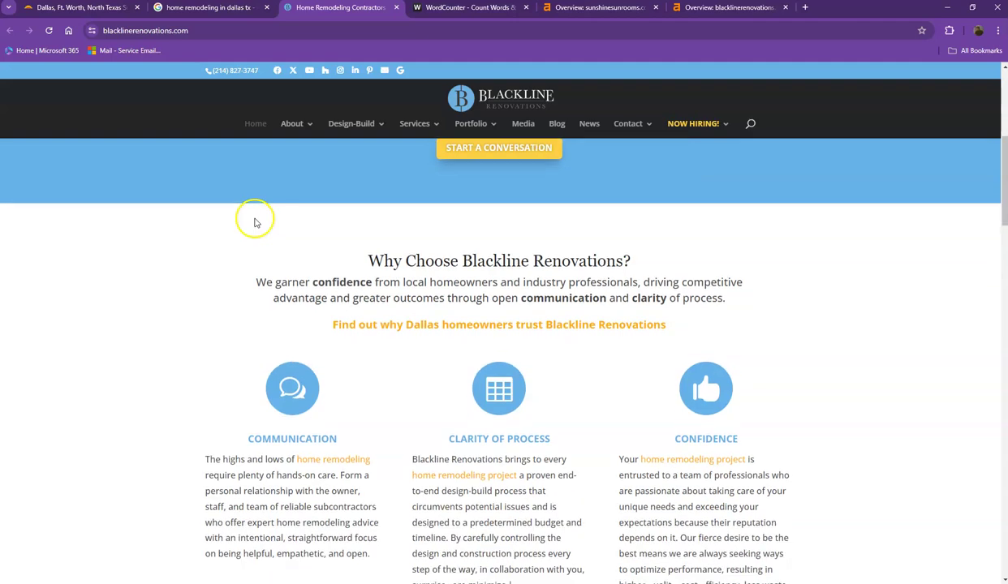
scroll(254, 223, down, 9)
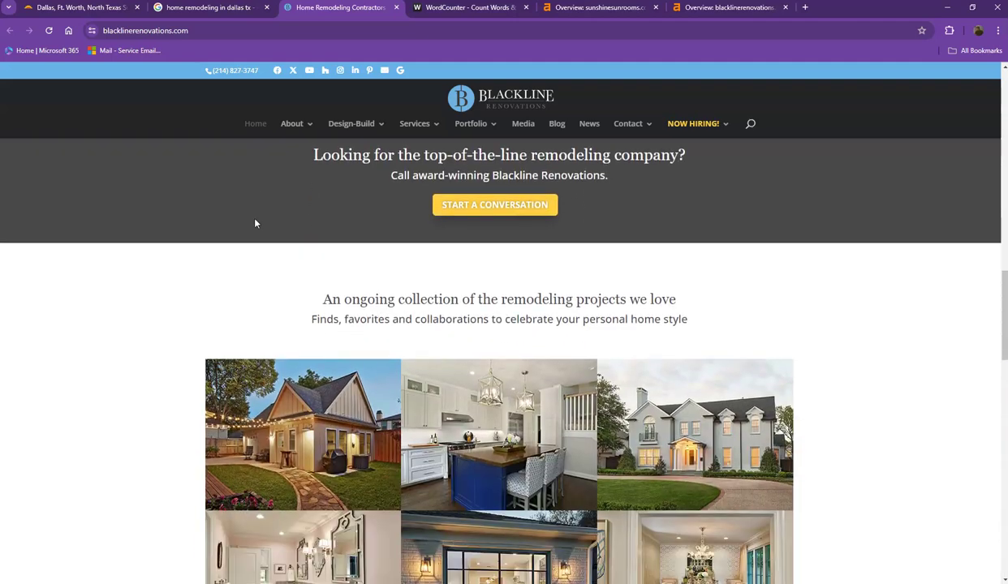
scroll(255, 223, down, 10)
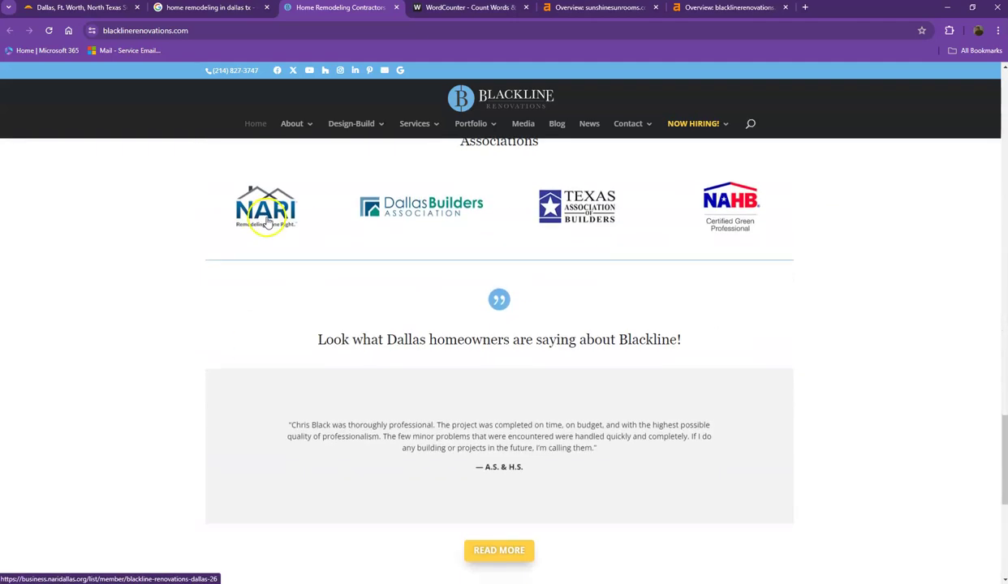
scroll(265, 223, down, 2)
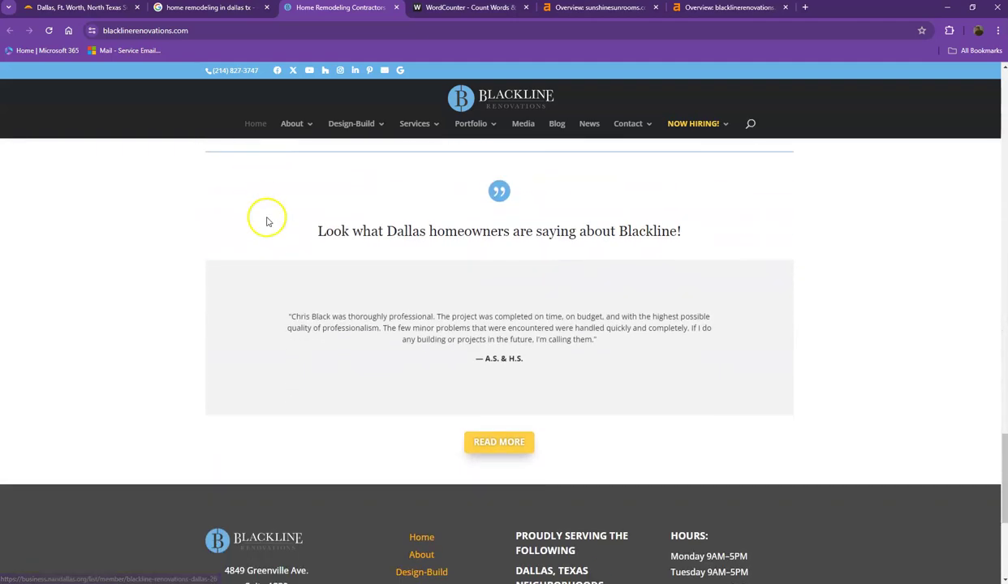
Compare domain rating, backlinks, referring domains, keywords and traffic for sunshinesunrooms.com and blacklinerenovations.com in their Ahrefs overviews
click(591, 14)
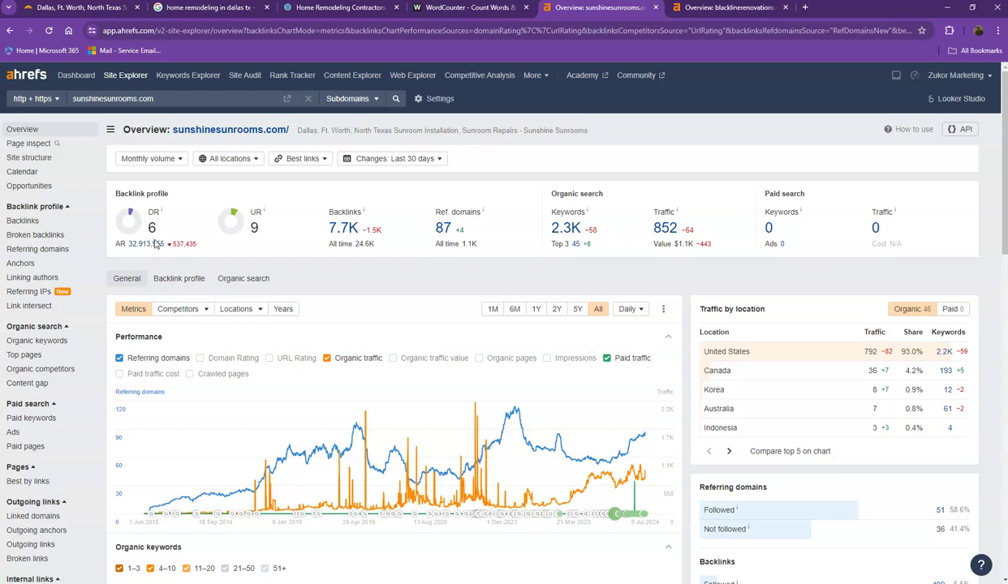
click(242, 234)
click(342, 230)
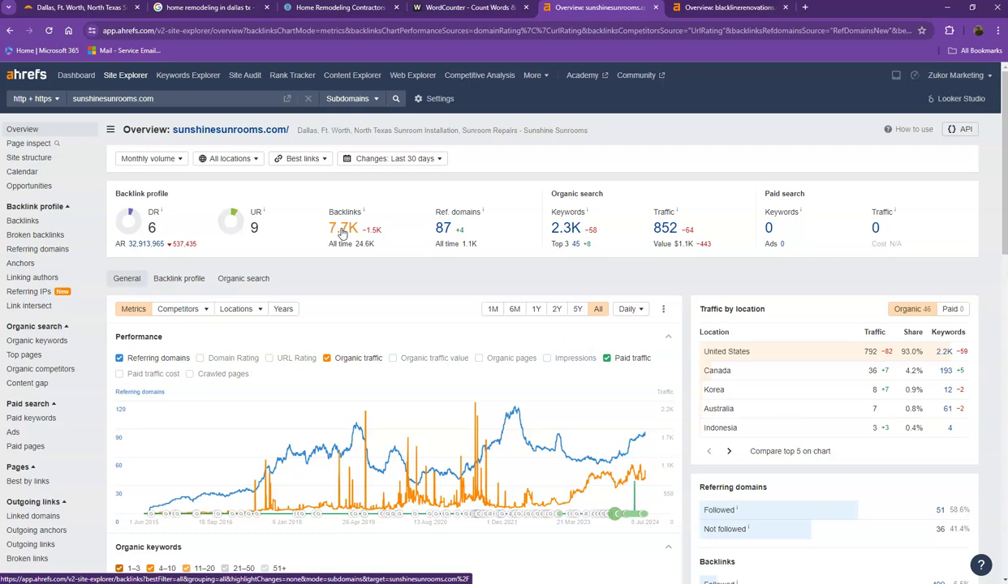
click(366, 231)
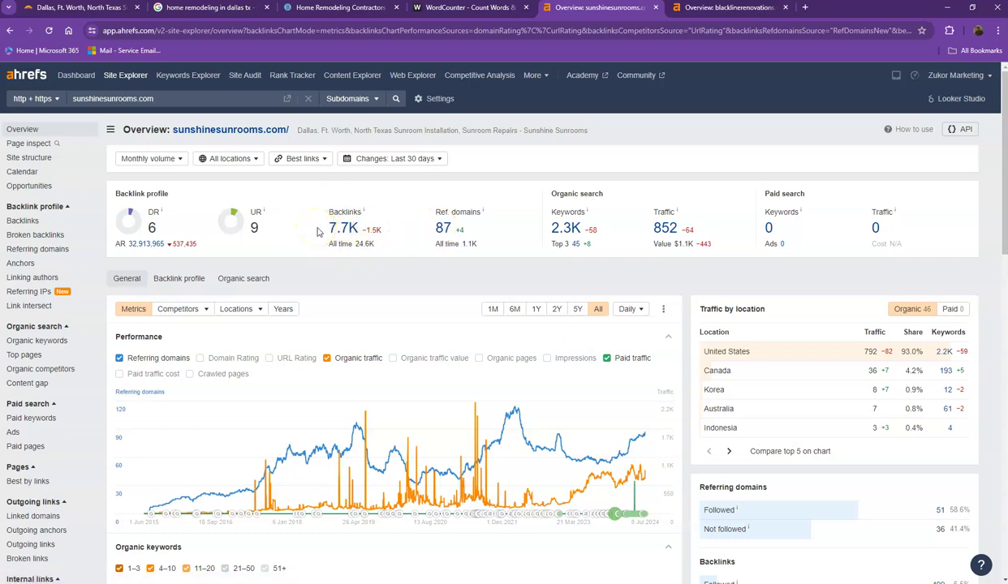
click(712, 8)
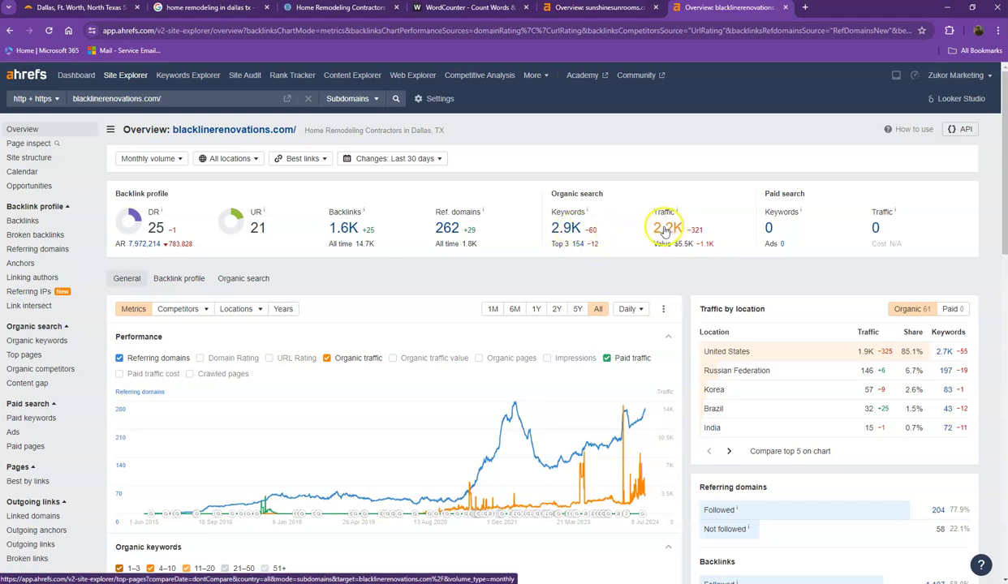
click(605, 9)
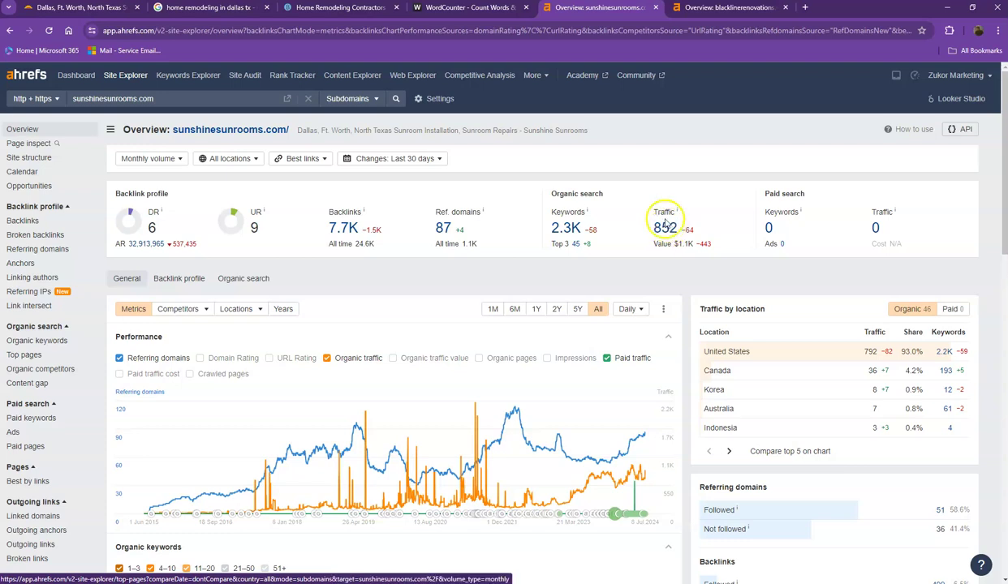
Open the referring domains and organic keywords reports for blacklinerenovations.com in separate new tabs and view each one
click(709, 12)
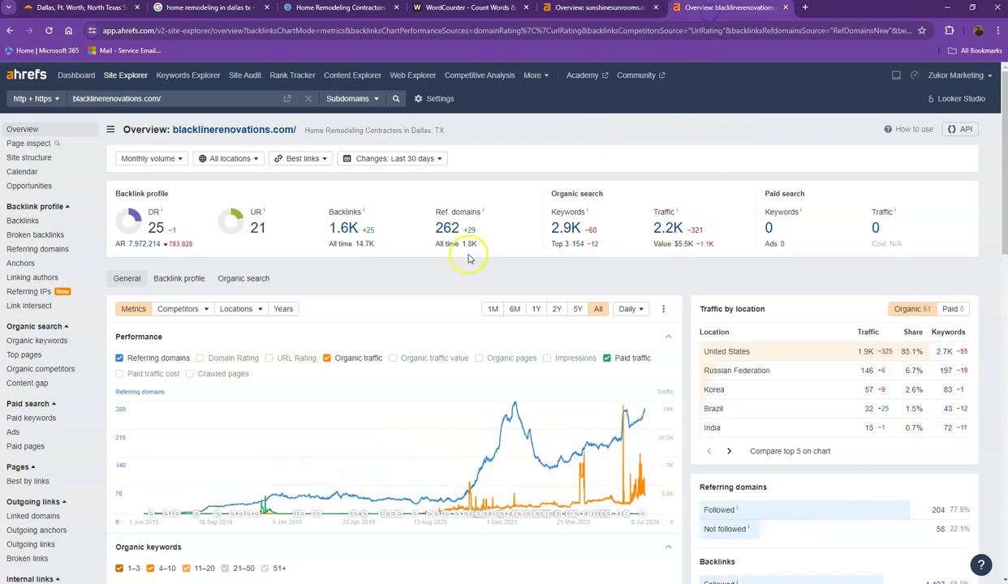
right_click(469, 233)
click(557, 240)
right_click(558, 239)
click(592, 248)
click(728, 11)
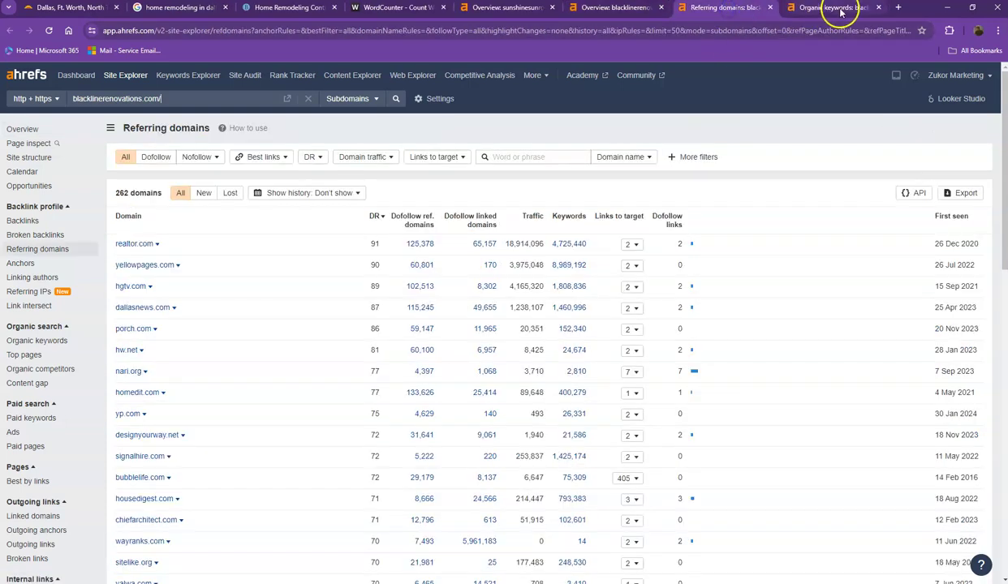
click(839, 10)
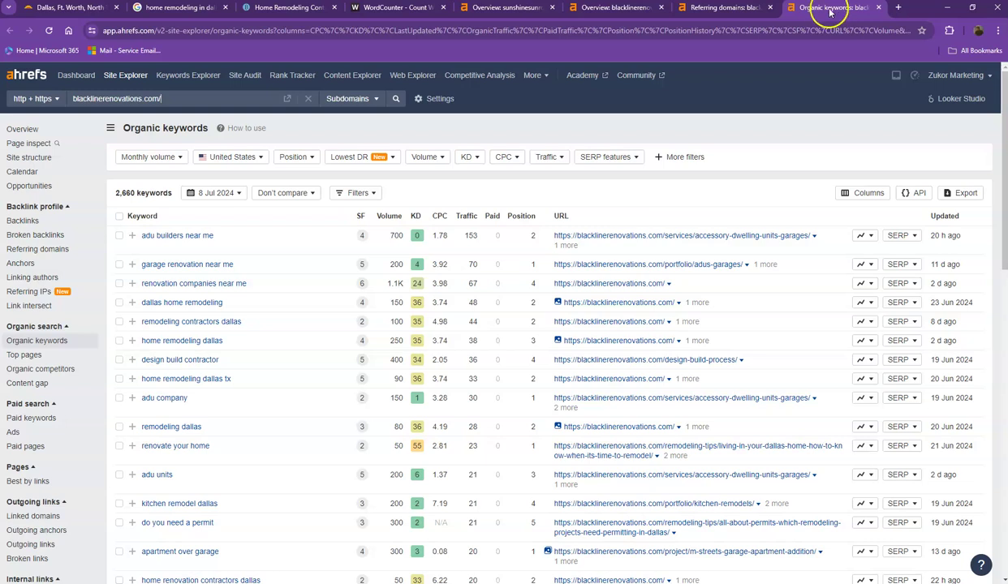
Examine the sites linking to blacklinerenovations.com in the referring domains report, going through to its third page
click(714, 8)
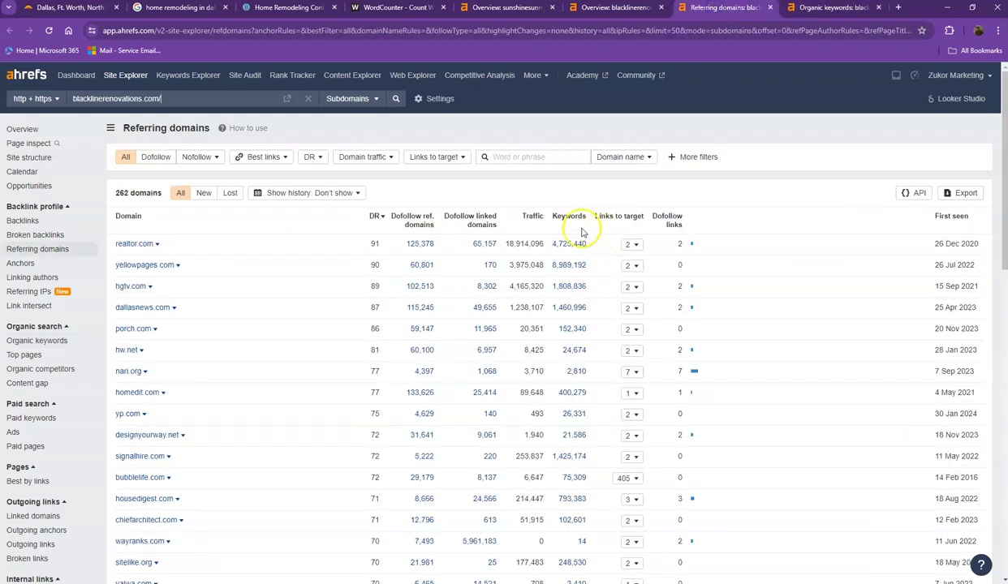
scroll(282, 243, down, 5)
scroll(286, 257, down, 5)
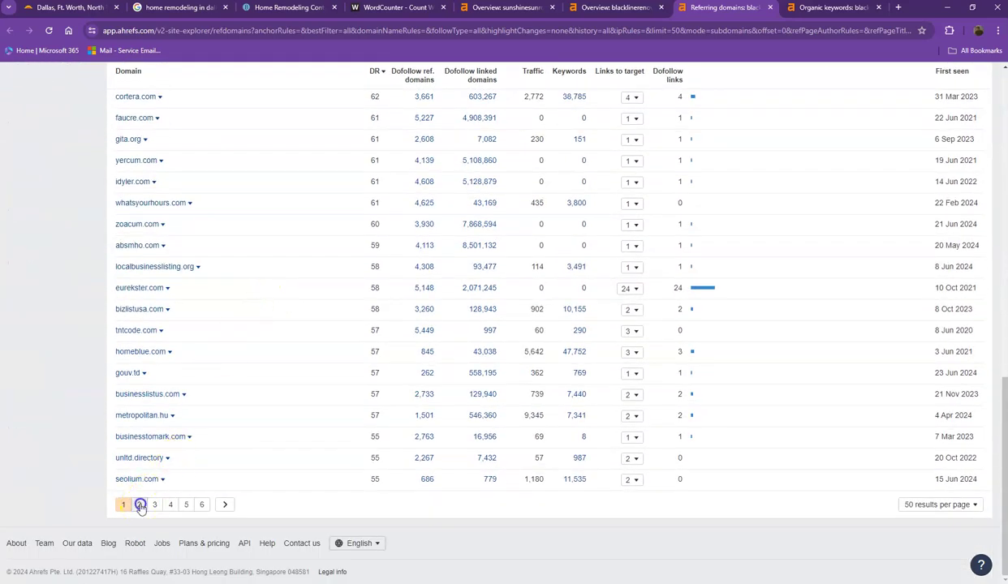
click(140, 505)
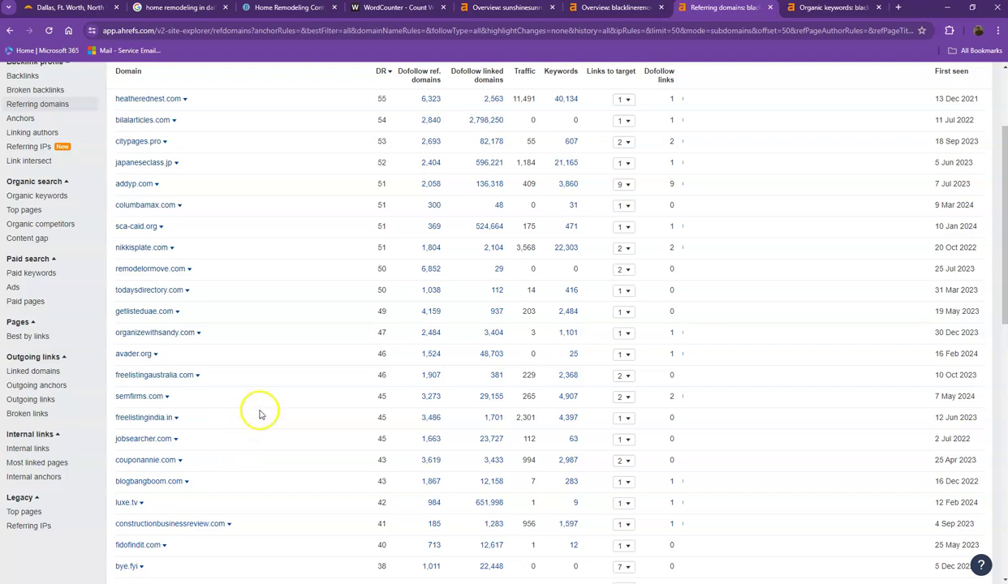
scroll(259, 414, down, 8)
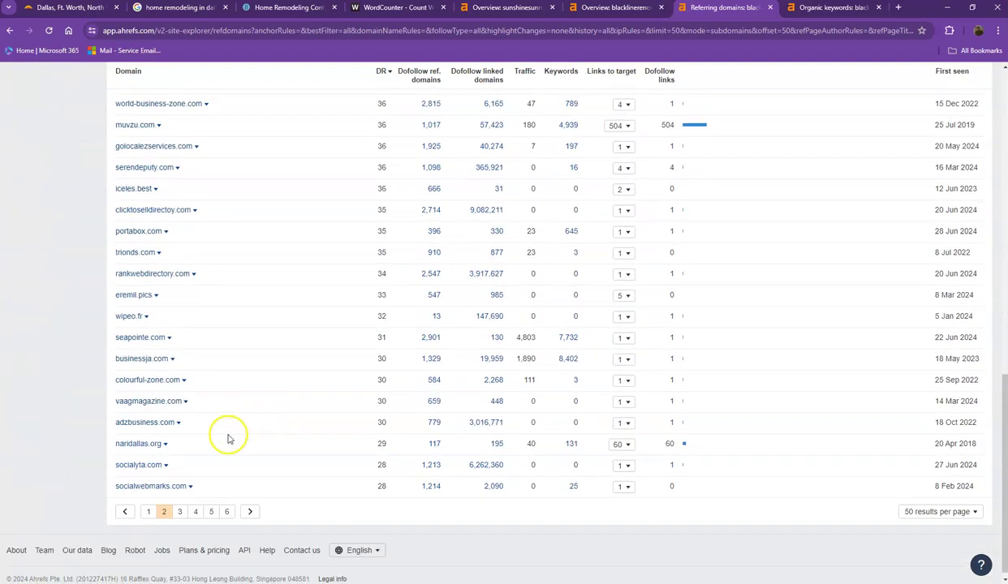
click(180, 511)
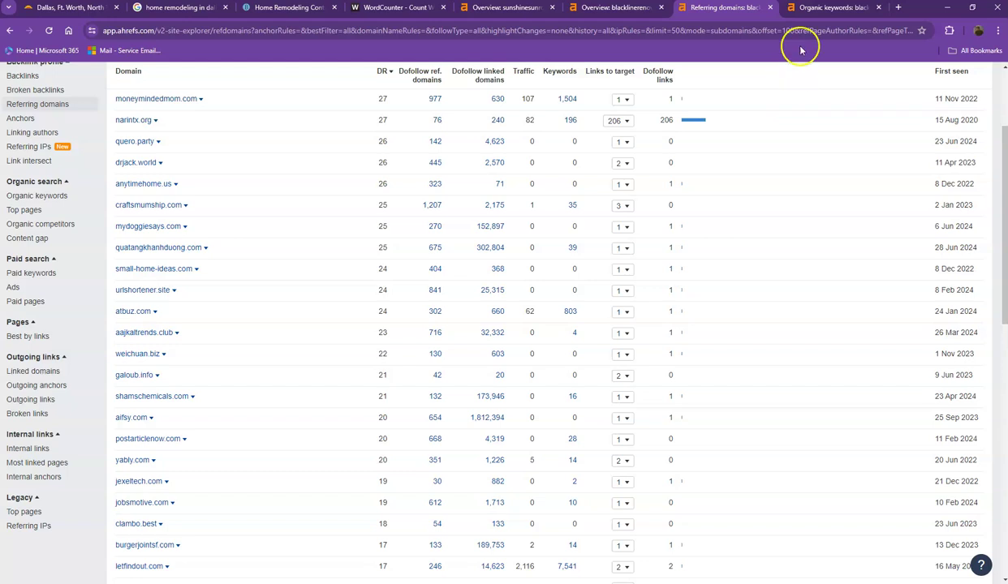
Examine the first two pages of organic keywords for blacklinerenovations.com, including search volumes, positions and ranking URLs
click(828, 8)
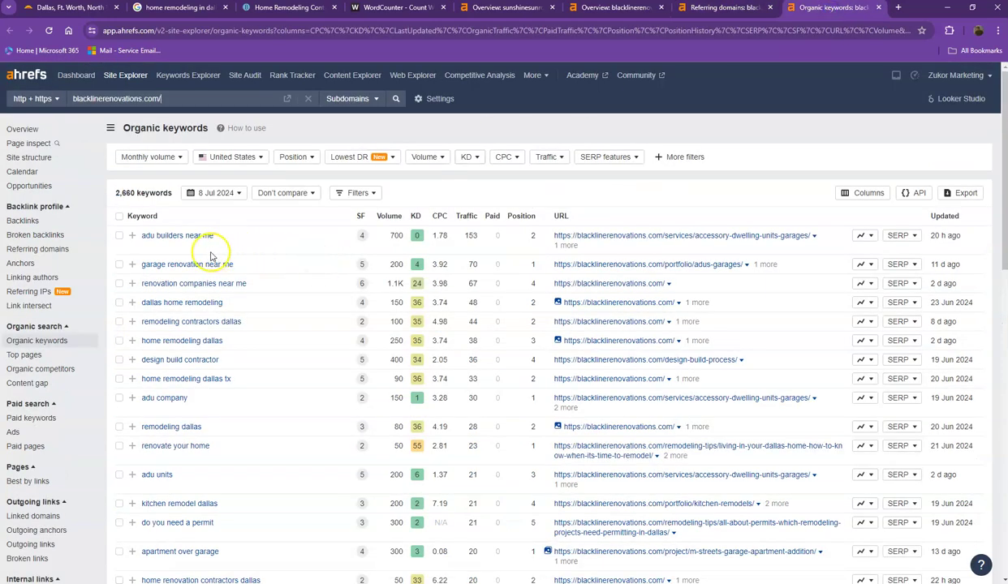
scroll(212, 253, down, 2)
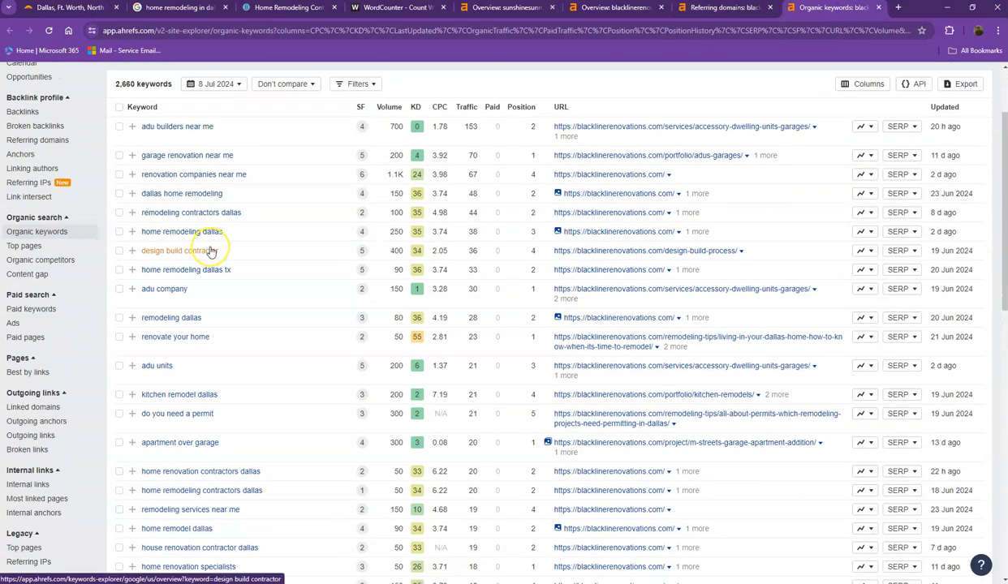
scroll(209, 251, down, 4)
scroll(208, 271, down, 8)
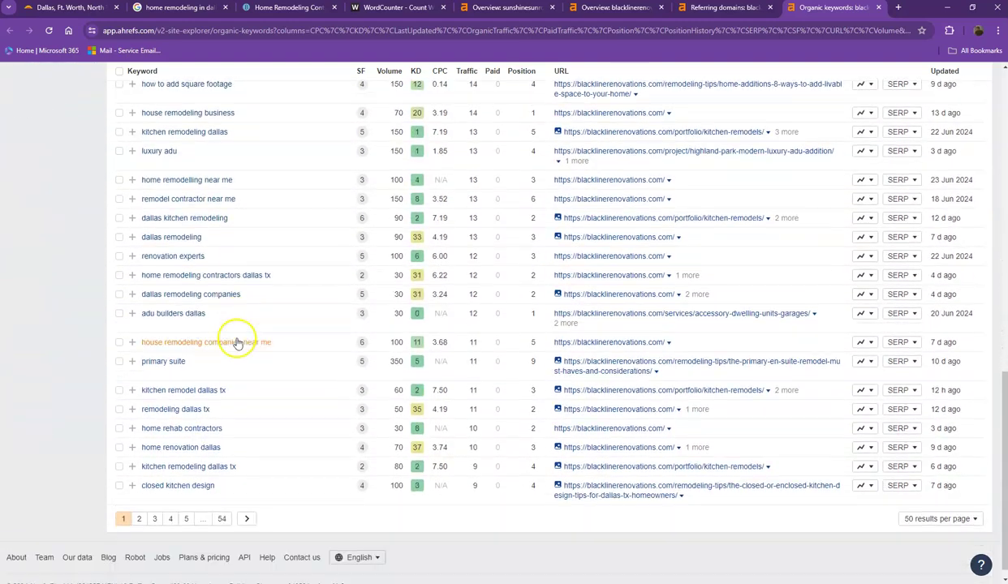
click(138, 505)
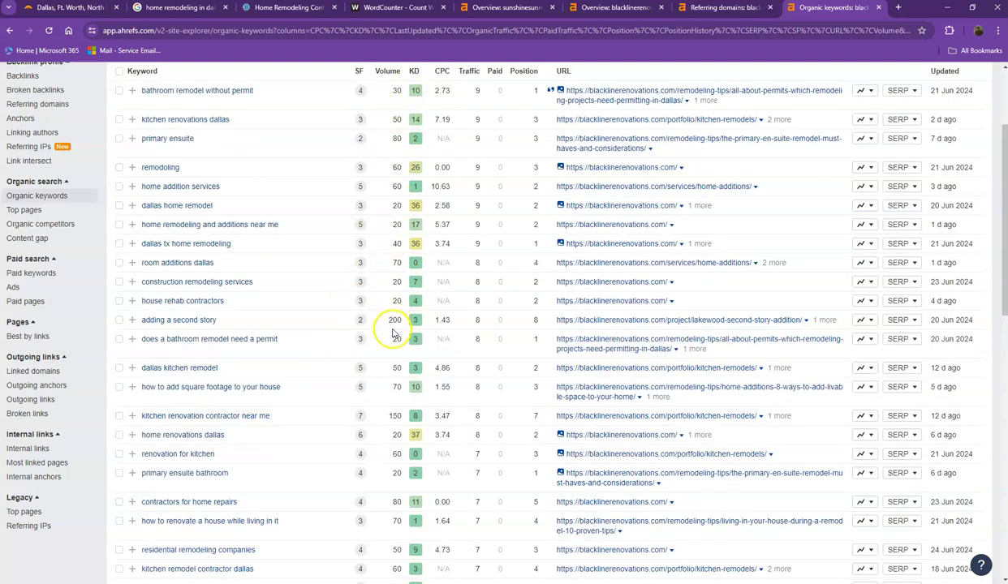
scroll(397, 334, down, 2)
scroll(403, 341, down, 7)
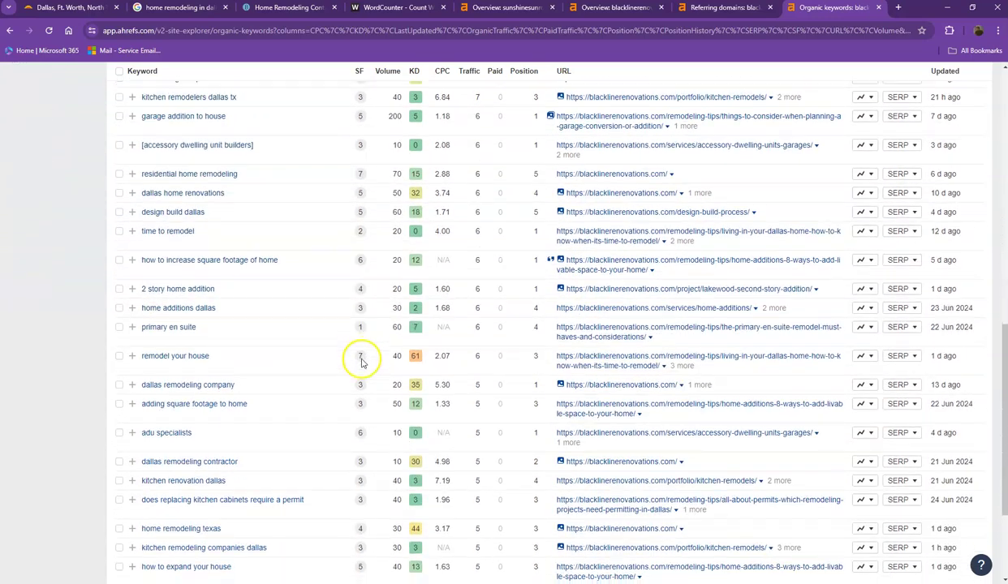
scroll(361, 361, down, 3)
Review page 3 of the competitor's organic keywords, and close both the referring domains and organic keywords reports
click(185, 504)
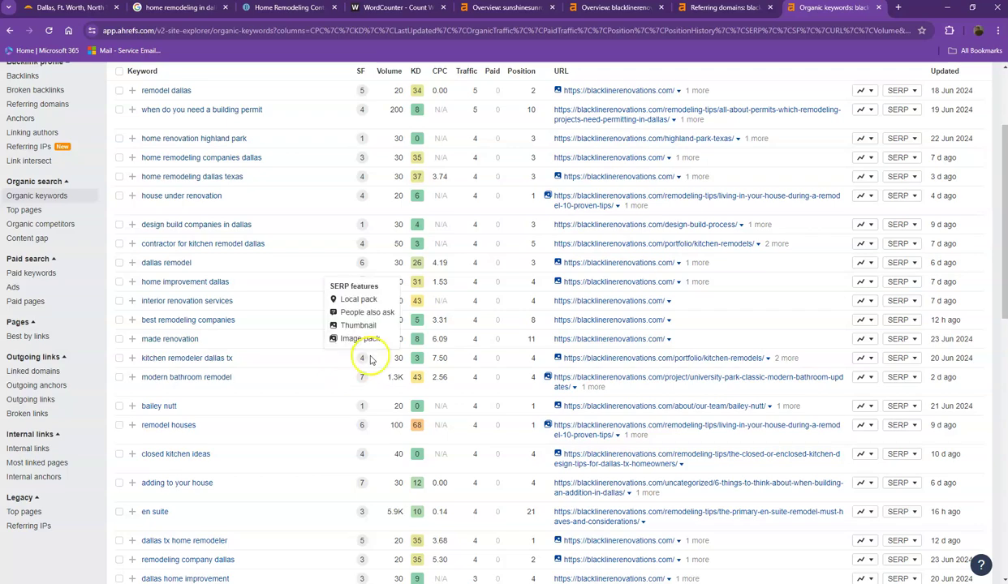
scroll(372, 357, up, 2)
scroll(372, 353, down, 5)
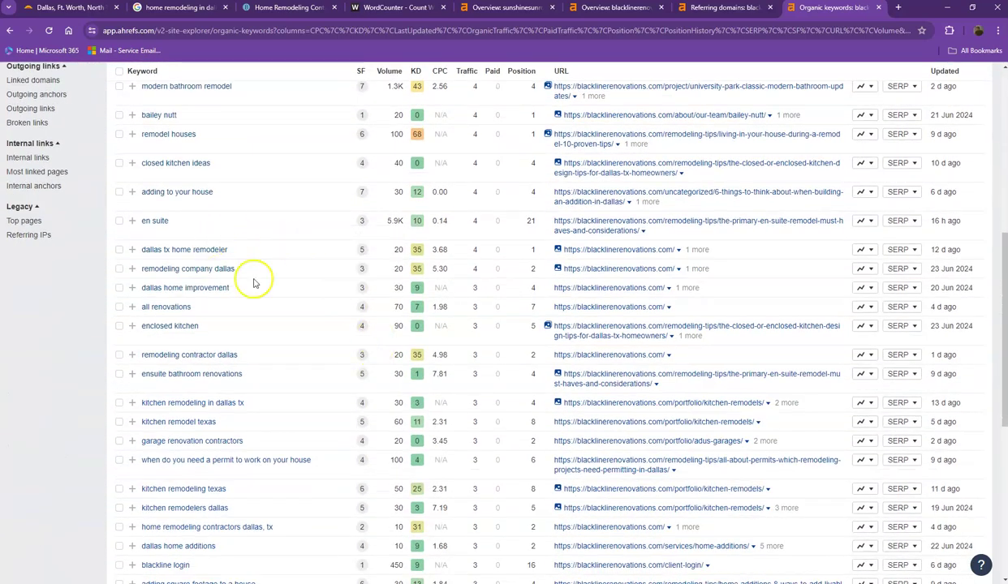
scroll(288, 387, down, 5)
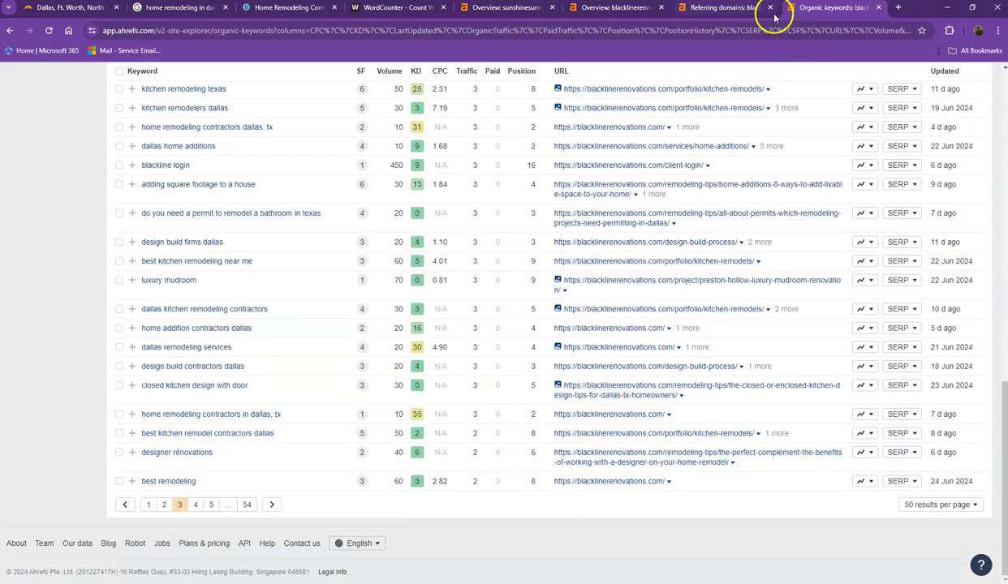
click(769, 8)
click(769, 9)
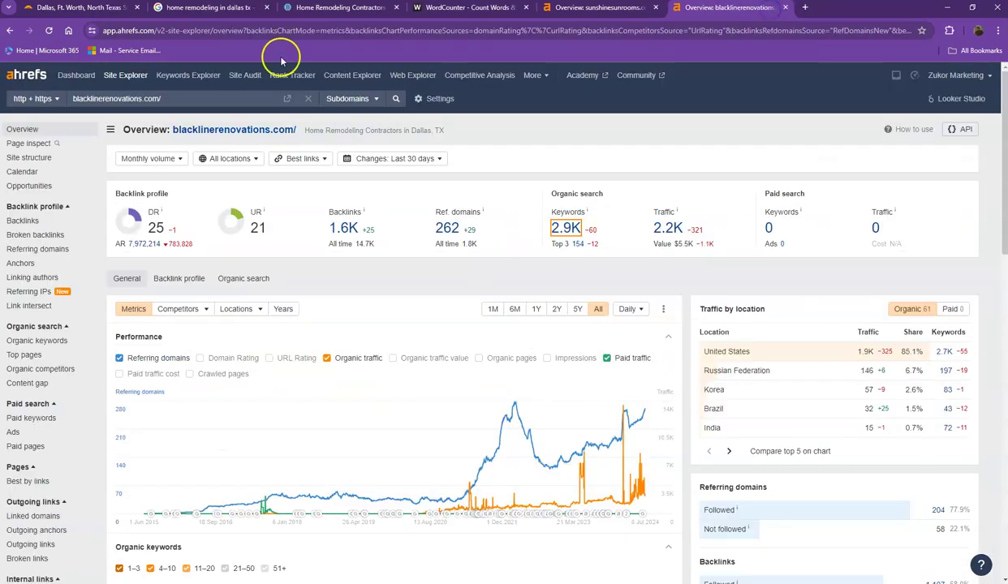
Review the services, kitchen and bathroom projects, process and testimonials on the Sunshine Sunrooms home page, checking a kitchen photo's link options
click(91, 13)
scroll(304, 269, down, 10)
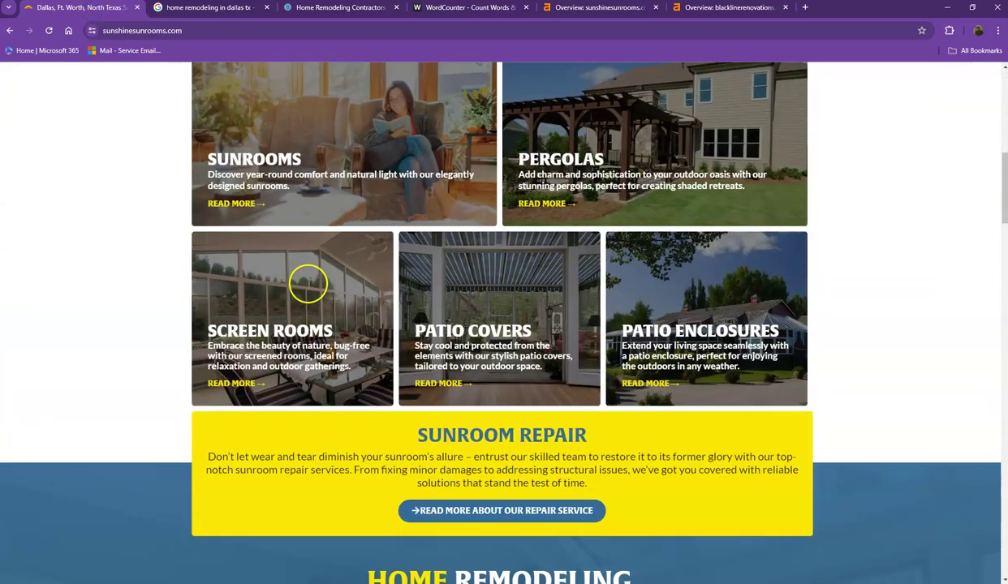
scroll(298, 313, down, 4)
right_click(258, 284)
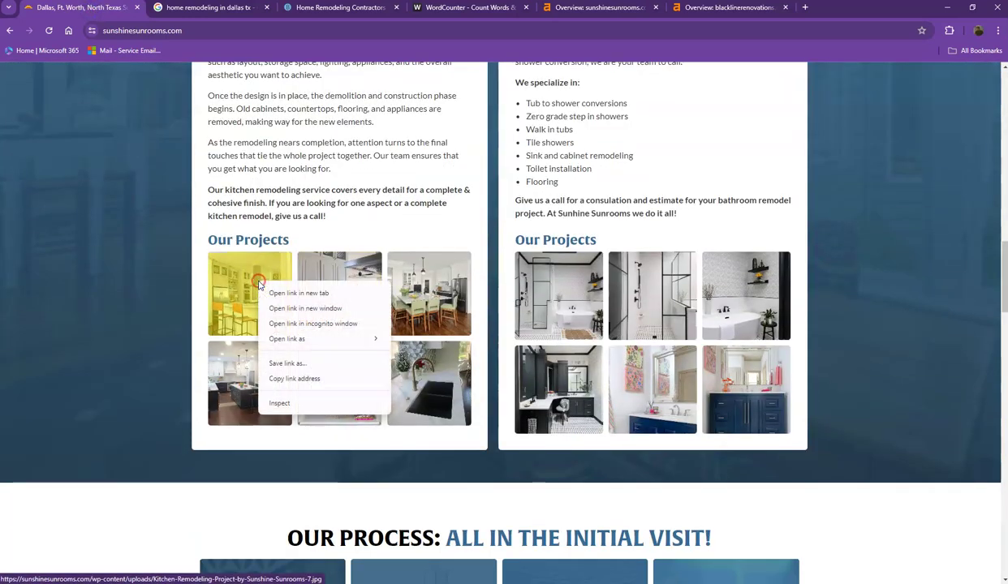
scroll(140, 371, down, 13)
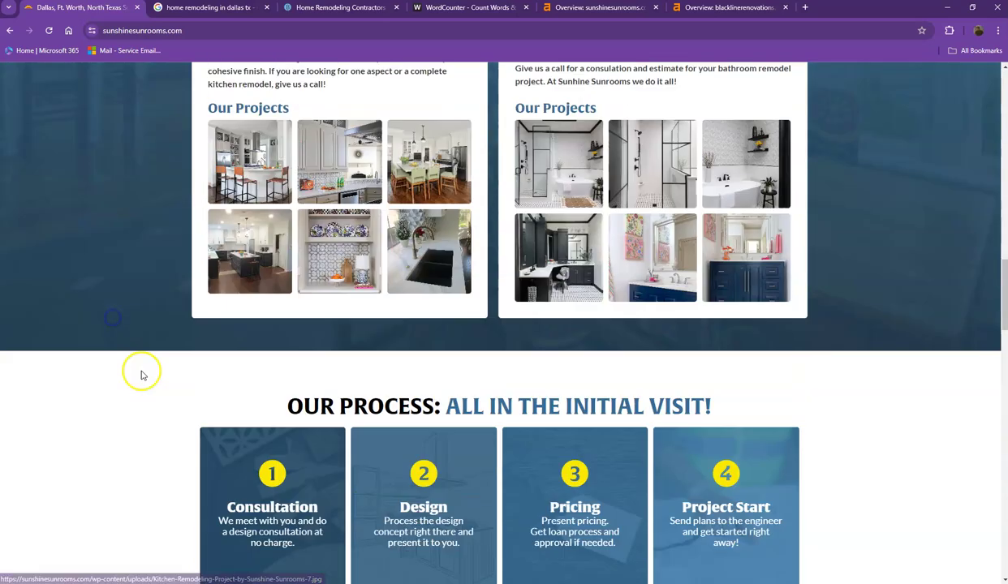
scroll(168, 368, down, 4)
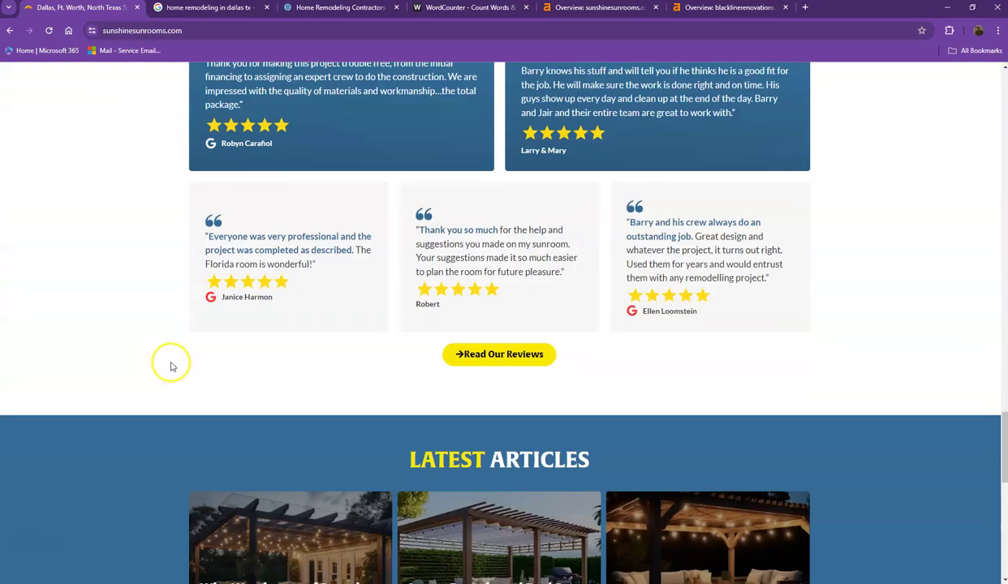
Examine the latest articles and footer of the Sunshine Sunrooms home page, and return to the customer reviews
right_click(312, 289)
click(153, 299)
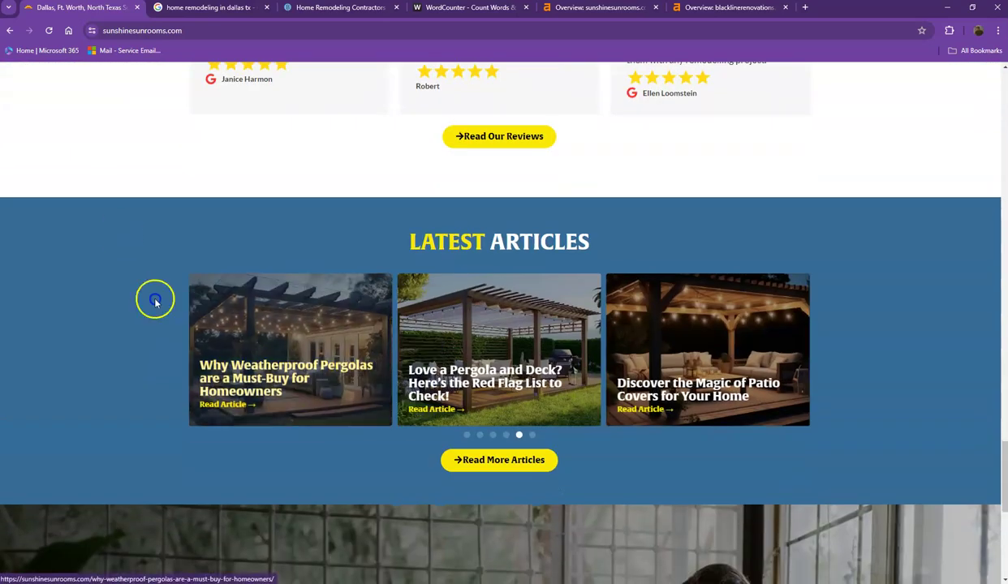
scroll(164, 321, down, 6)
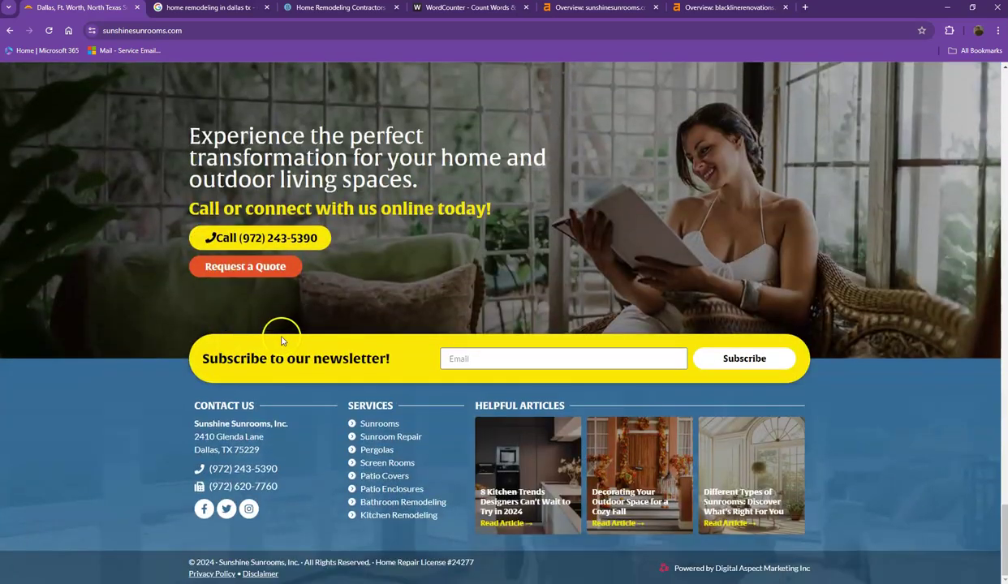
scroll(284, 337, up, 2)
scroll(366, 320, up, 1)
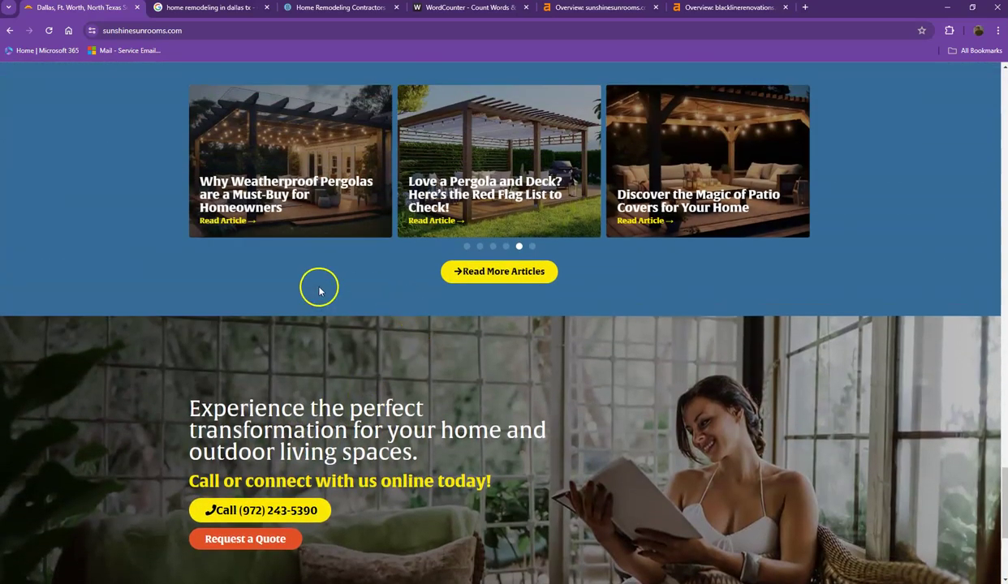
scroll(187, 332, up, 2)
scroll(162, 325, up, 8)
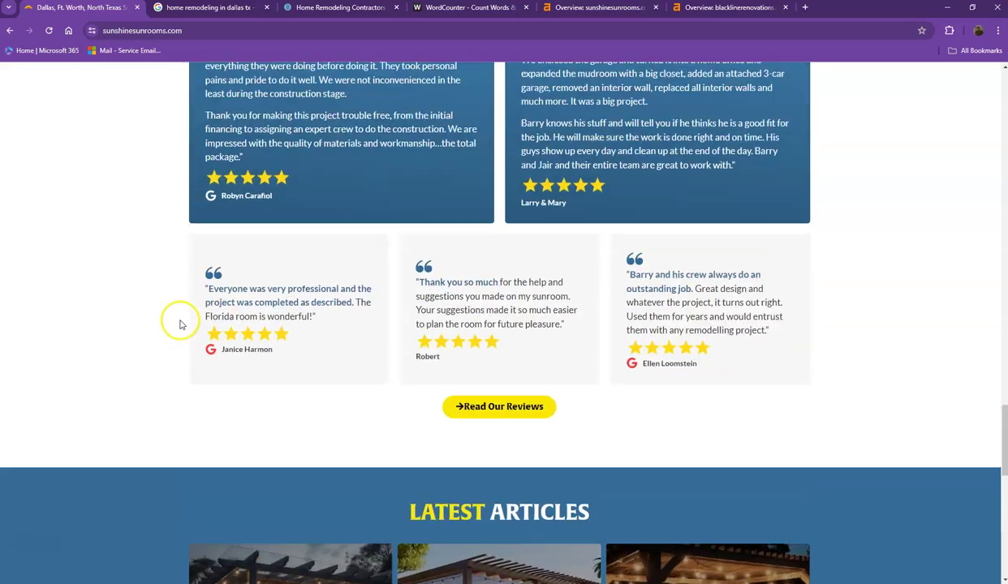
Recheck the process and project sections of the Sunshine Sunrooms home page, and check its total word count in WordCounter
scroll(182, 321, up, 7)
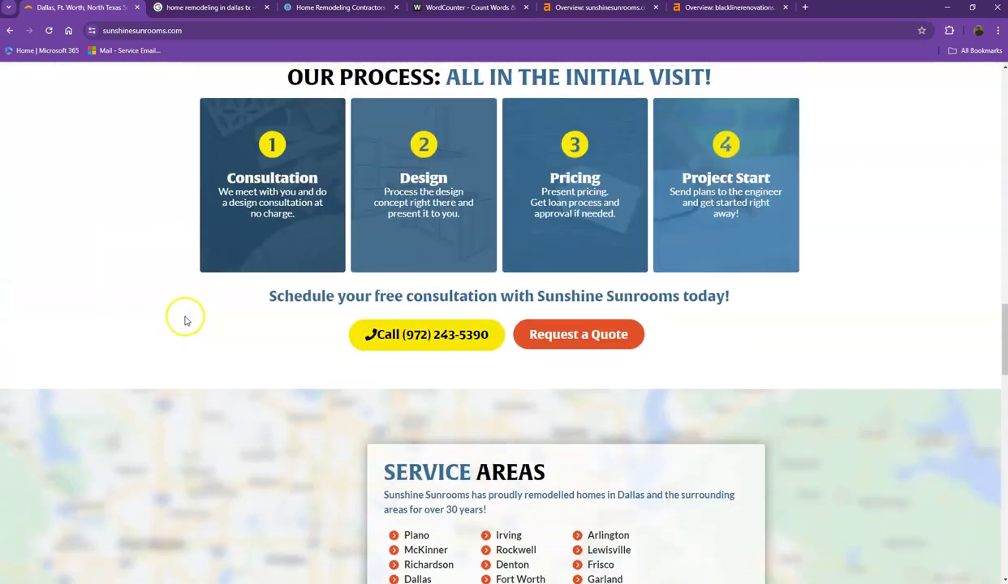
scroll(187, 317, up, 4)
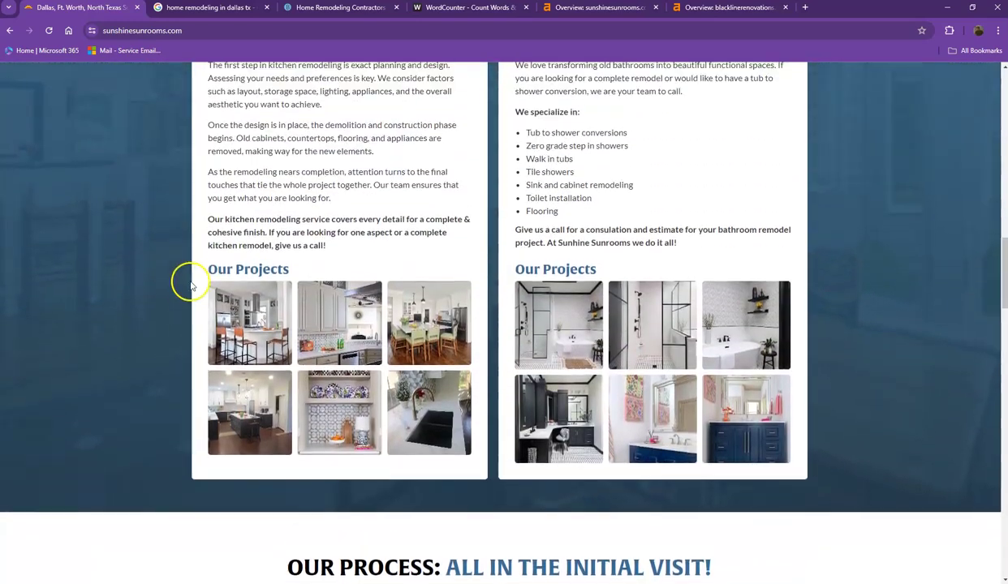
click(462, 8)
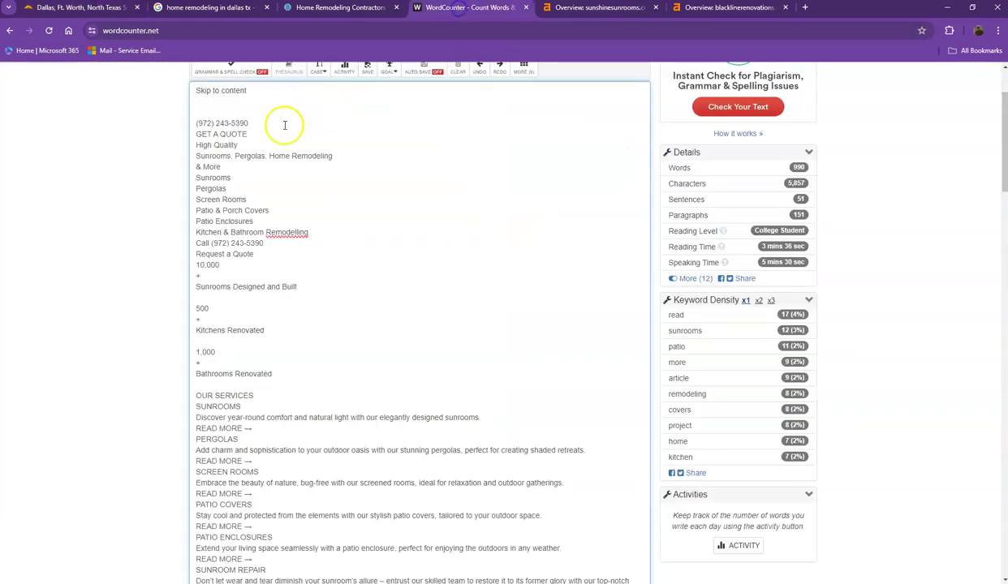
scroll(281, 123, up, 2)
drag(192, 119, 291, 118)
click(293, 116)
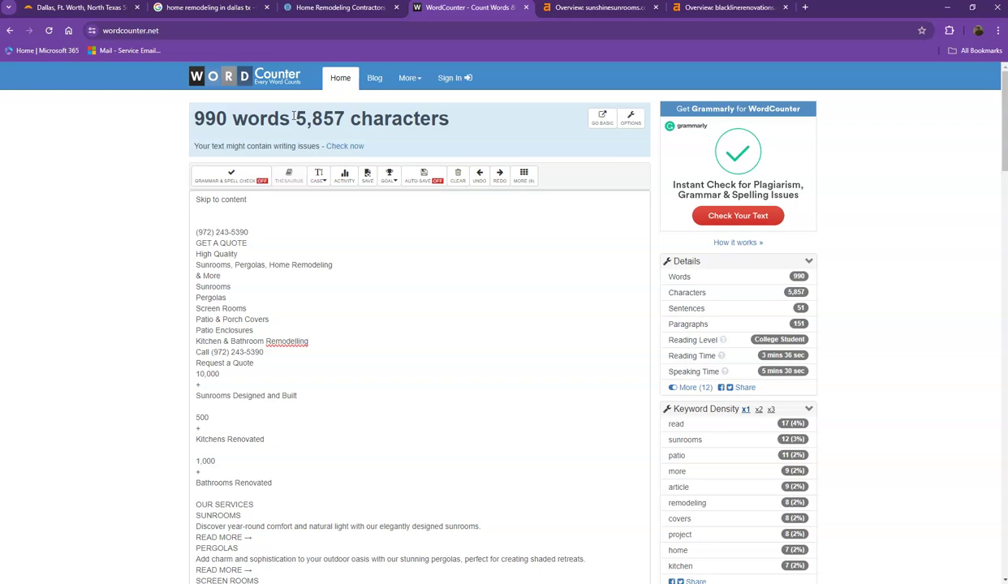
Examine the local business listings and organic competitors in the Google results for "home remodeling in dallas tx"
click(199, 8)
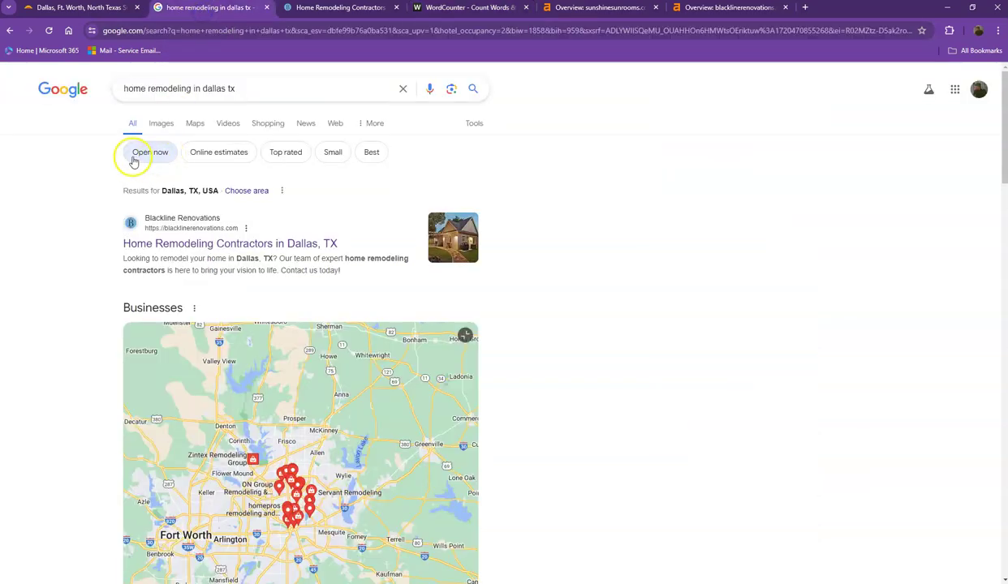
scroll(70, 228, down, 3)
scroll(70, 228, down, 6)
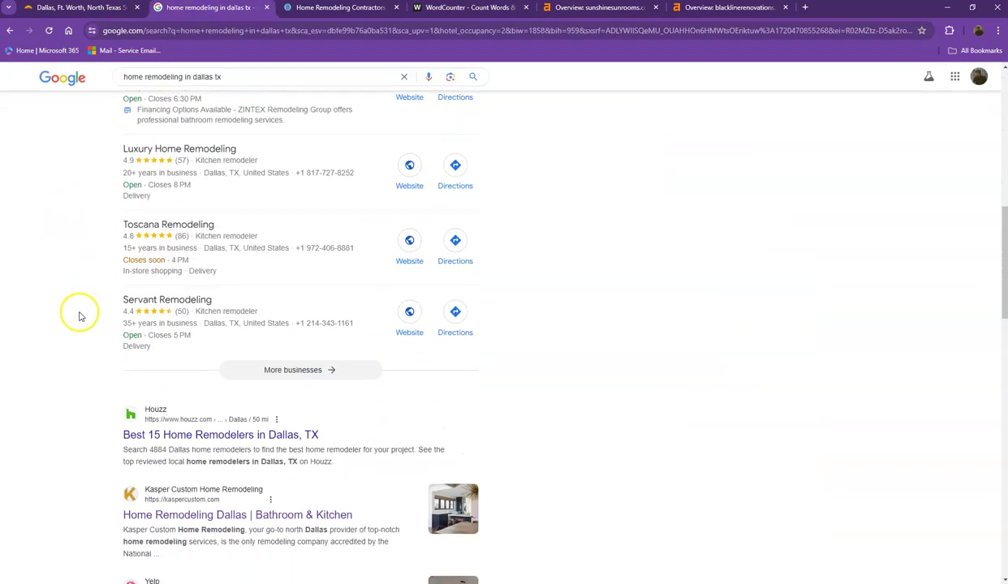
drag(101, 277, 308, 286)
drag(118, 450, 249, 459)
click(83, 380)
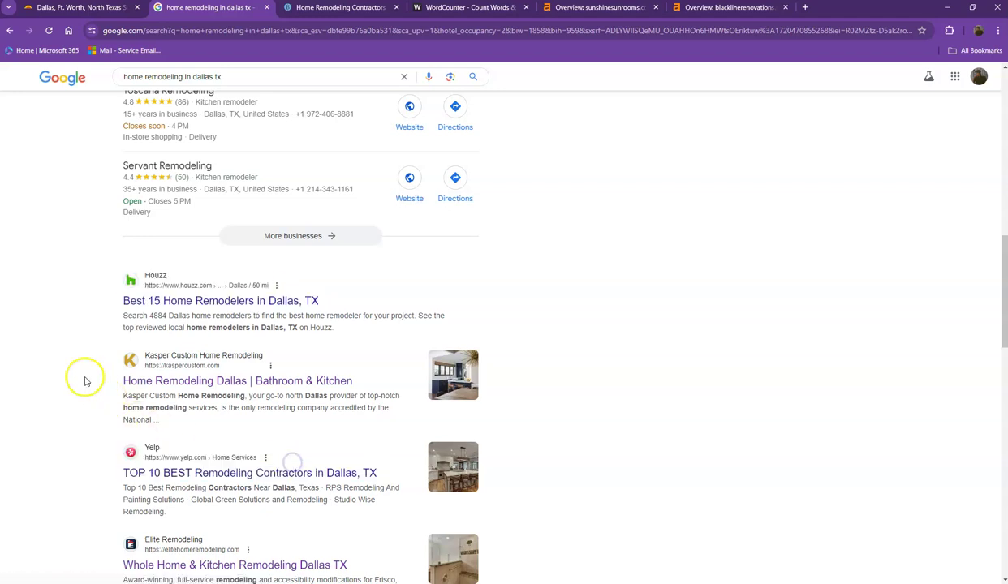
scroll(82, 377, up, 3)
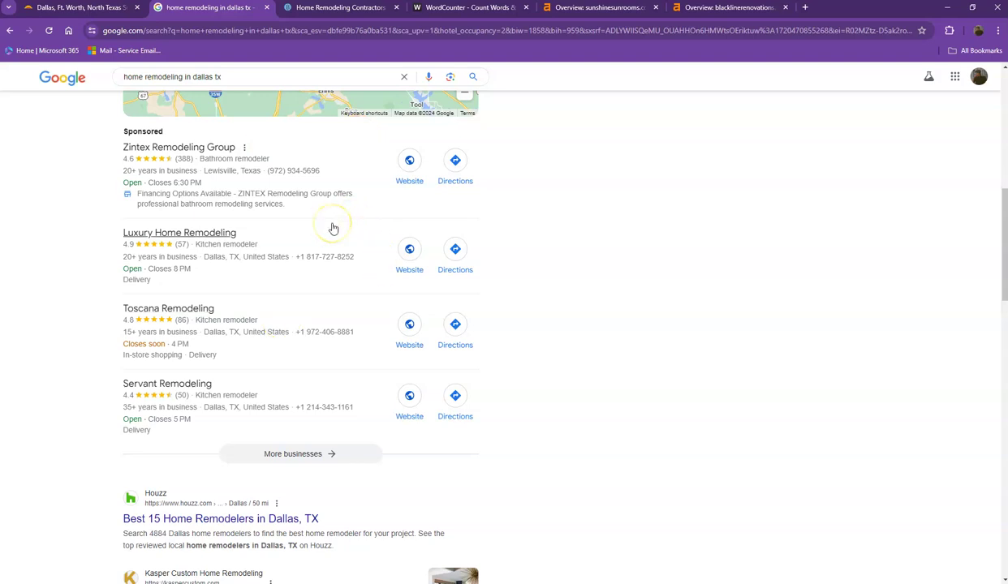
Review the Sunshine Sunrooms home page from the kitchen and bathroom remodelling sections through the services back to the hero banner
click(108, 14)
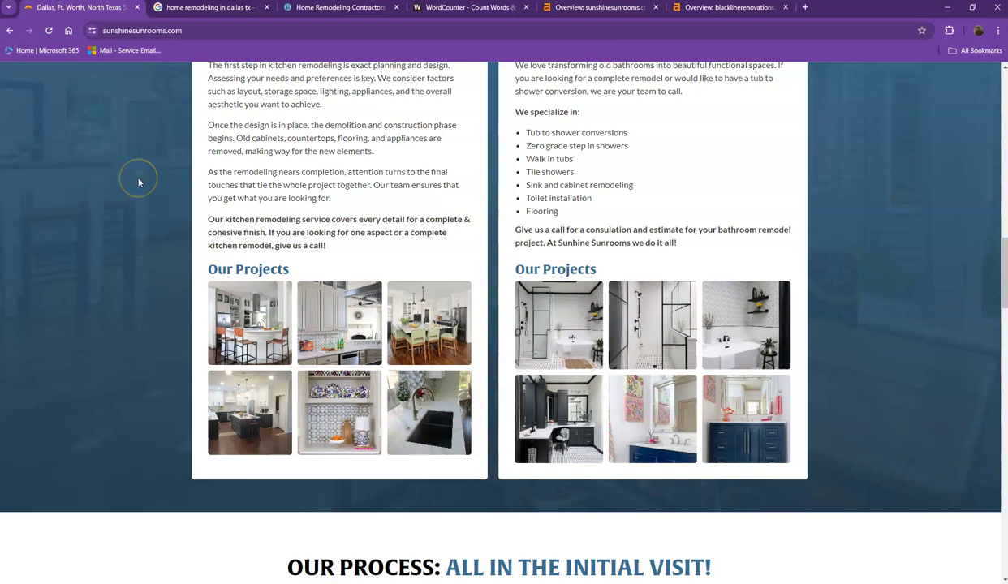
scroll(175, 252, up, 4)
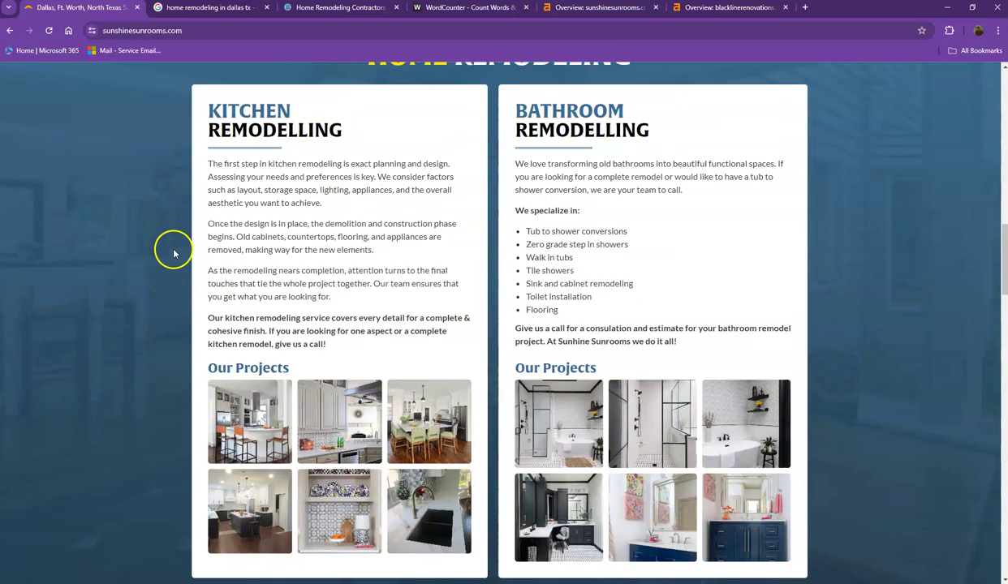
scroll(176, 272, up, 10)
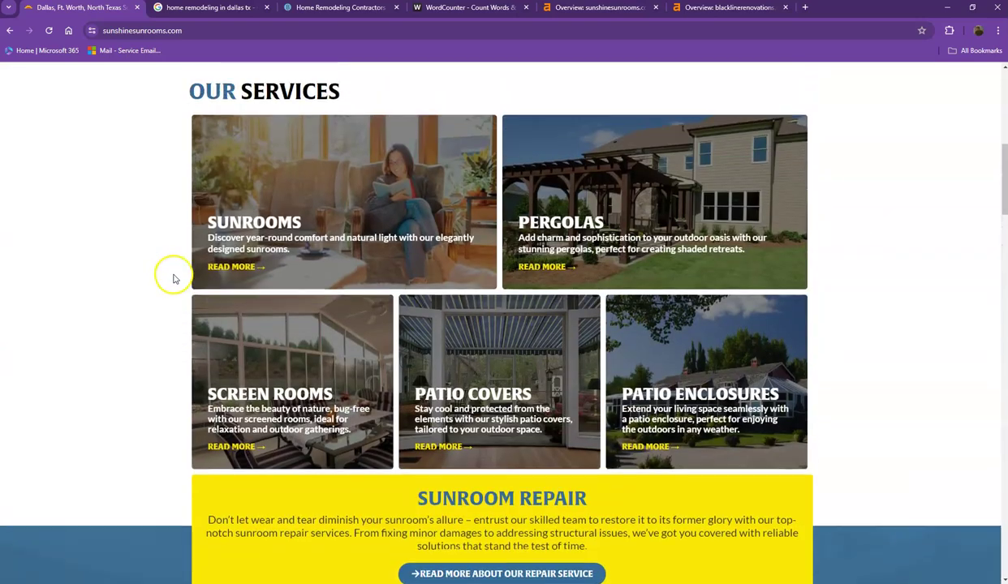
scroll(172, 278, up, 1)
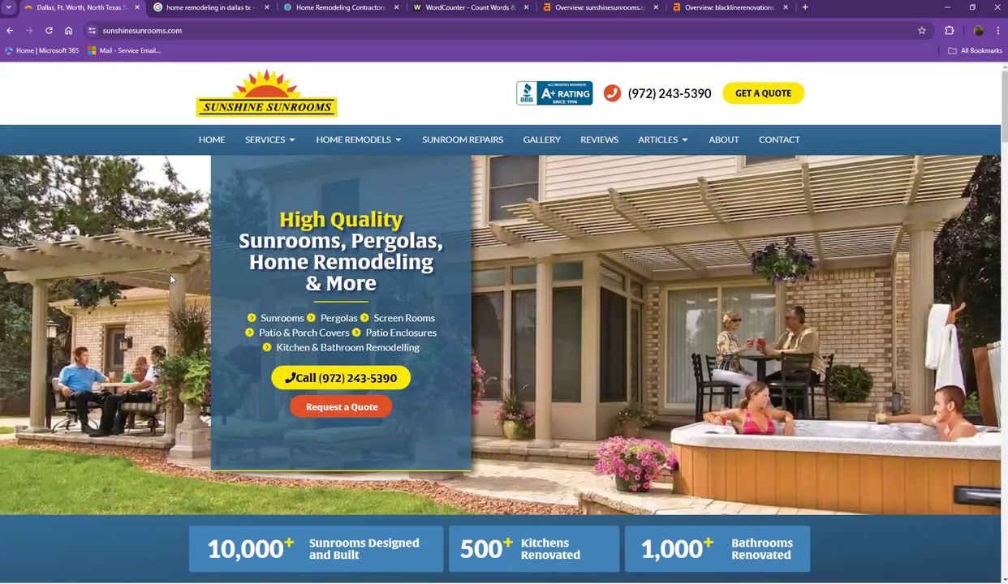